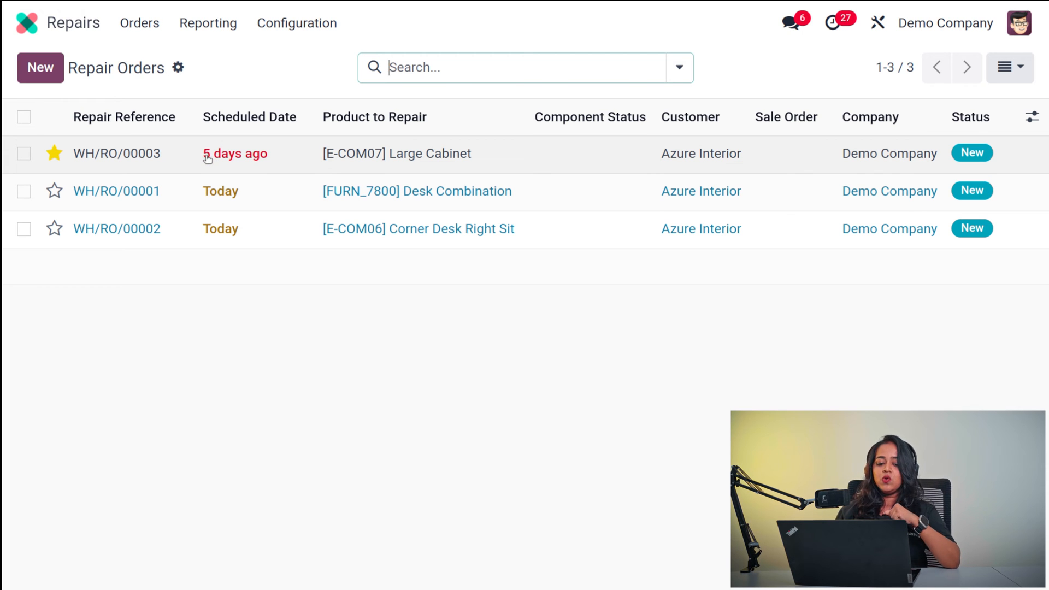
- Create a repair order for customer Deco Addict with [DESK0005] Customizable Desk (Custom, White) as the product to repair
mouse_move(208, 159)
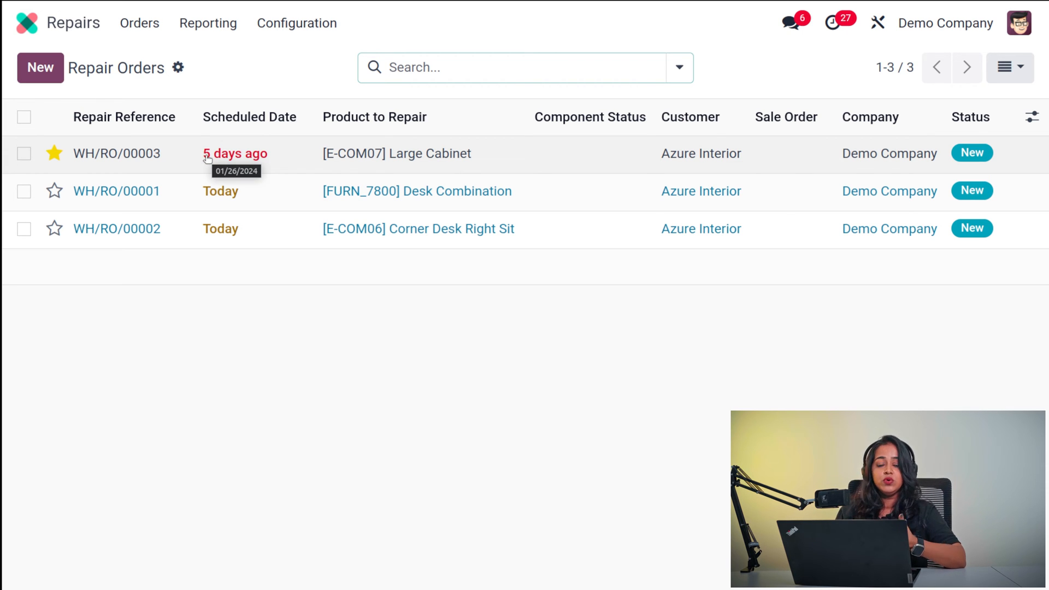
click(31, 67)
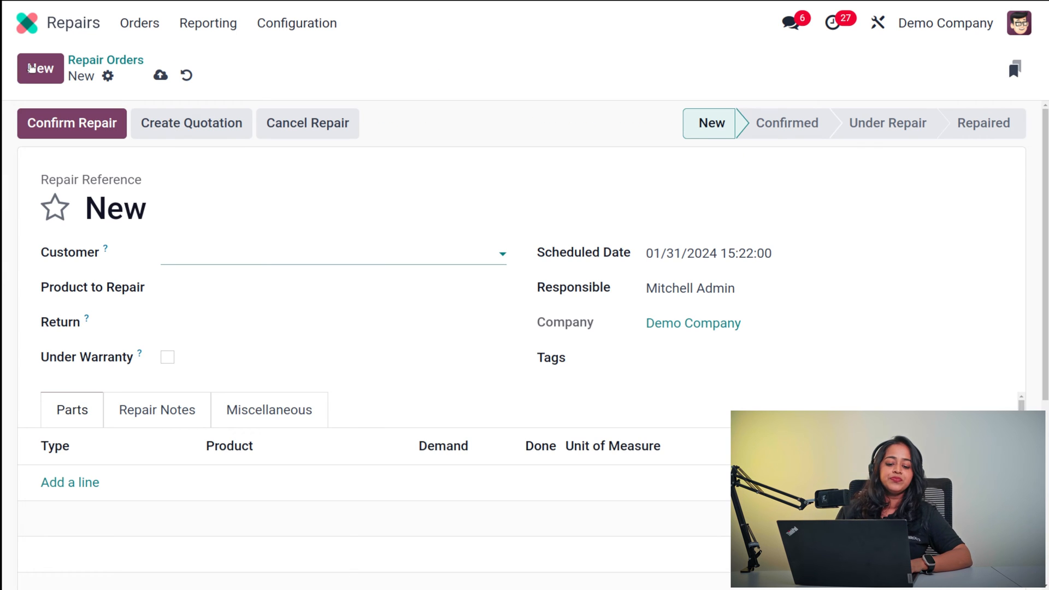
scroll(221, 251, down, 3)
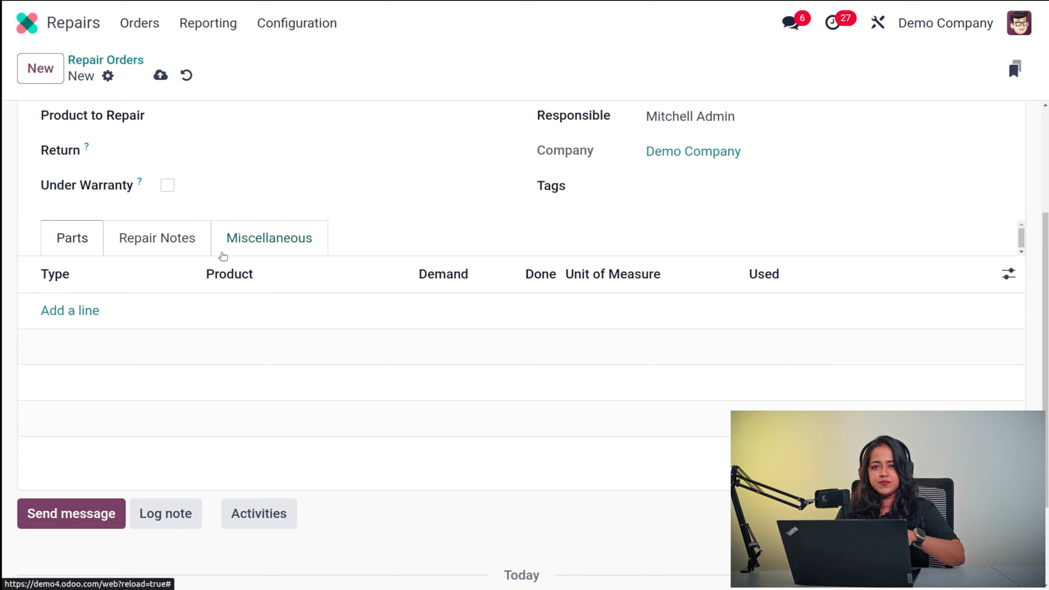
scroll(223, 255, up, 3)
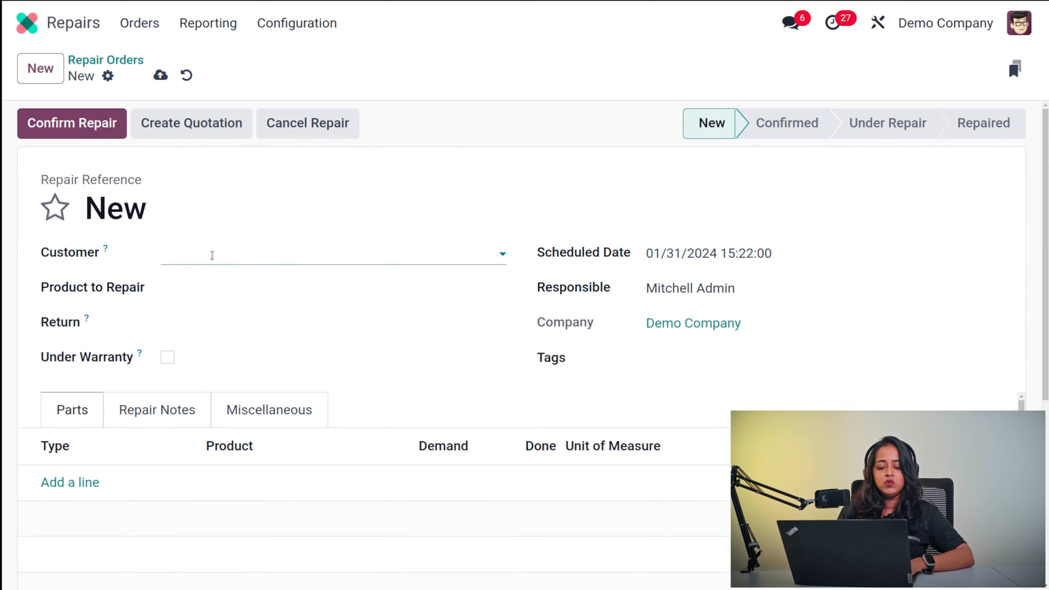
click(212, 255)
click(262, 286)
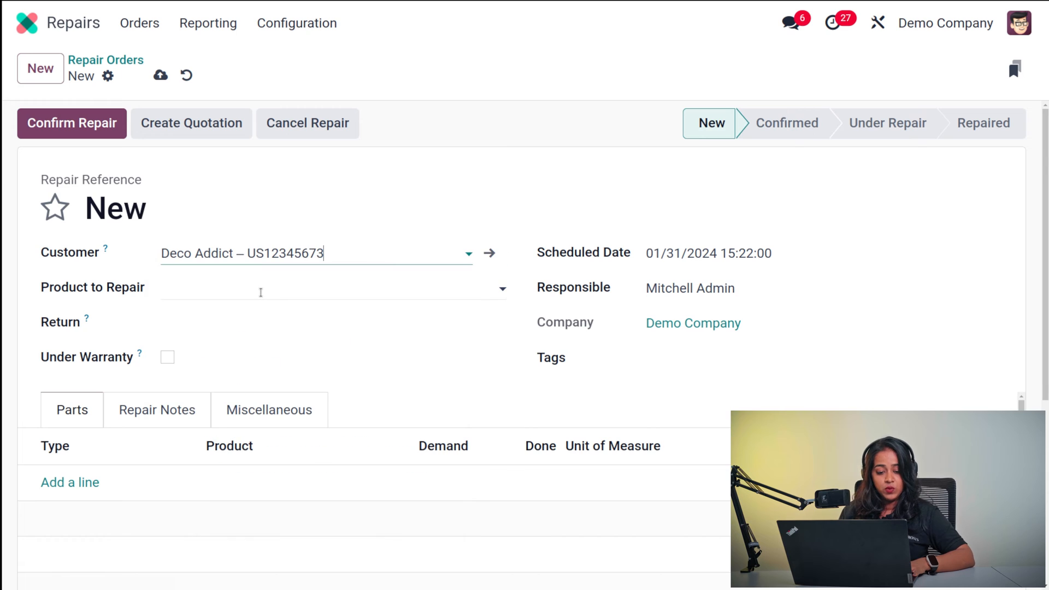
click(227, 289)
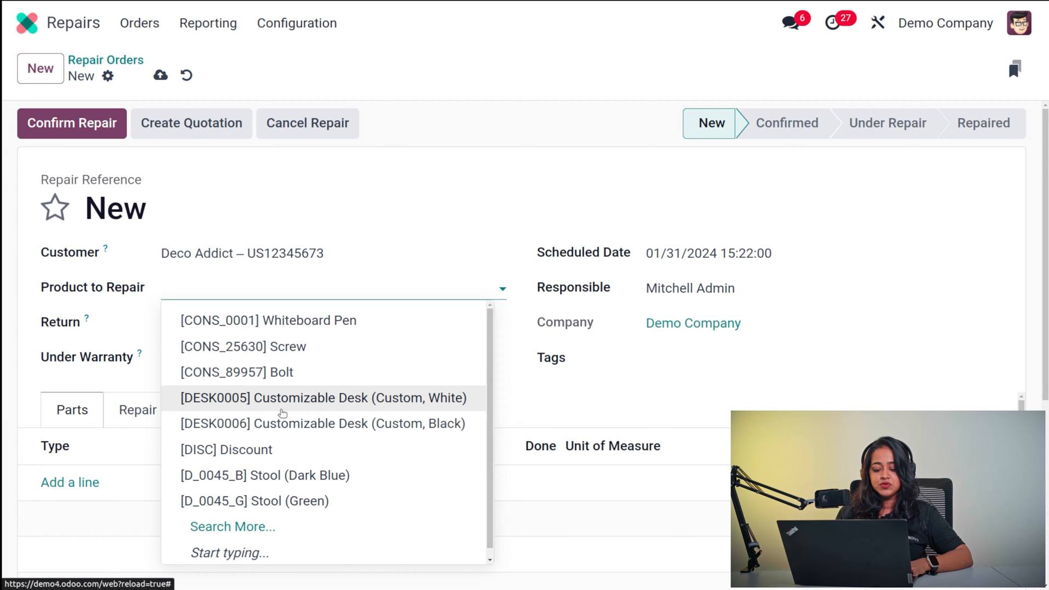
click(285, 404)
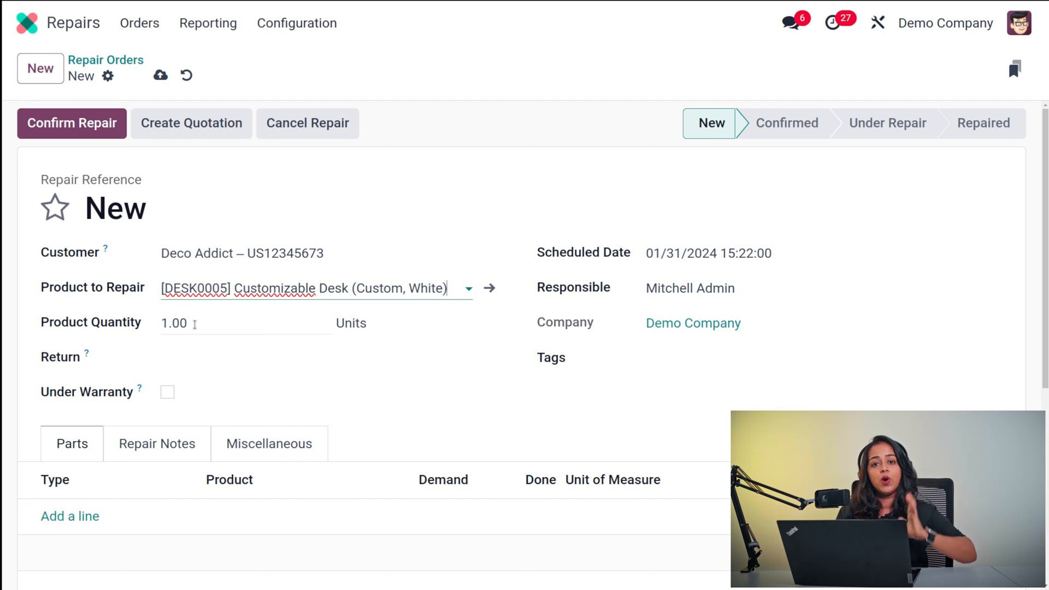
- Check the available return records for the order and switch Under Warranty on and back off
click(191, 351)
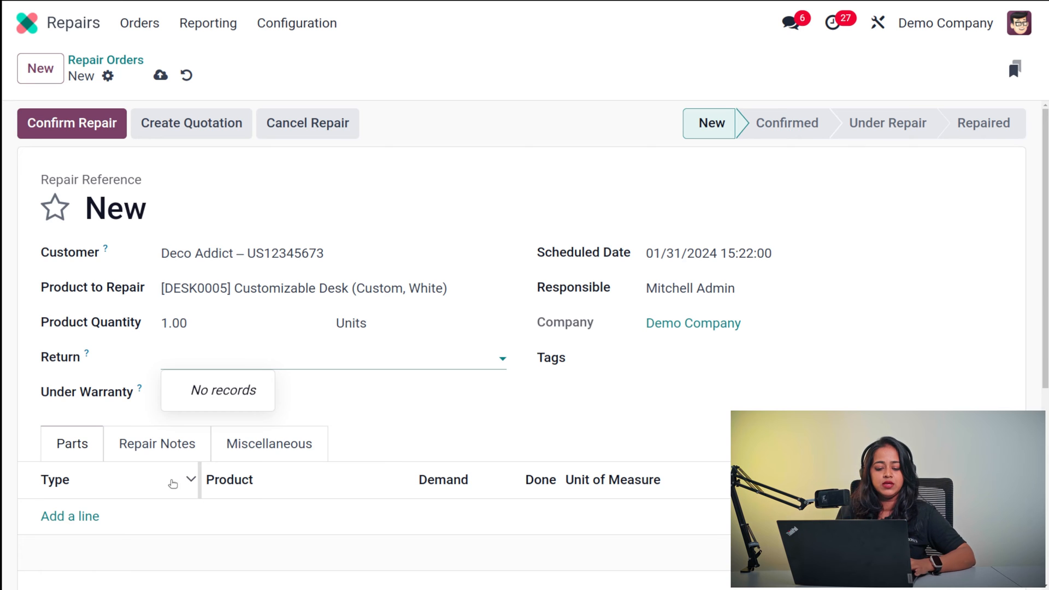
click(383, 405)
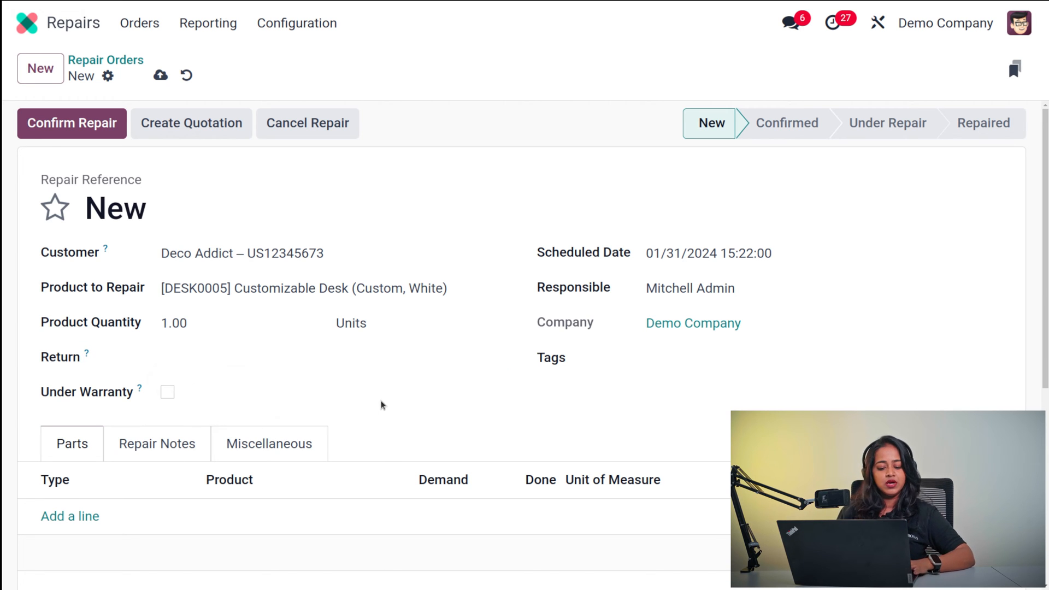
scroll(383, 404, down, 3)
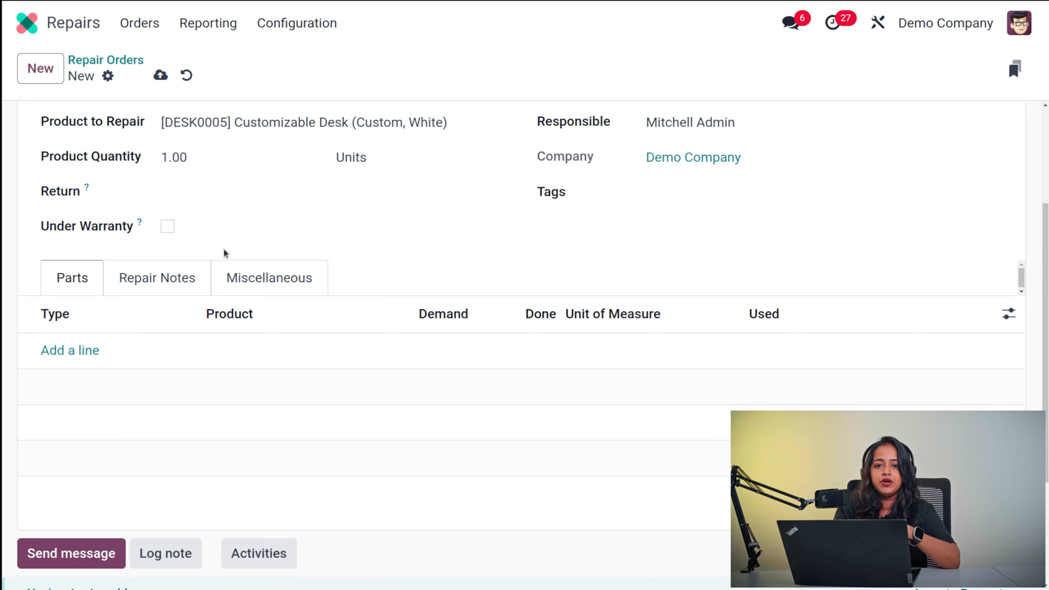
click(169, 224)
click(168, 225)
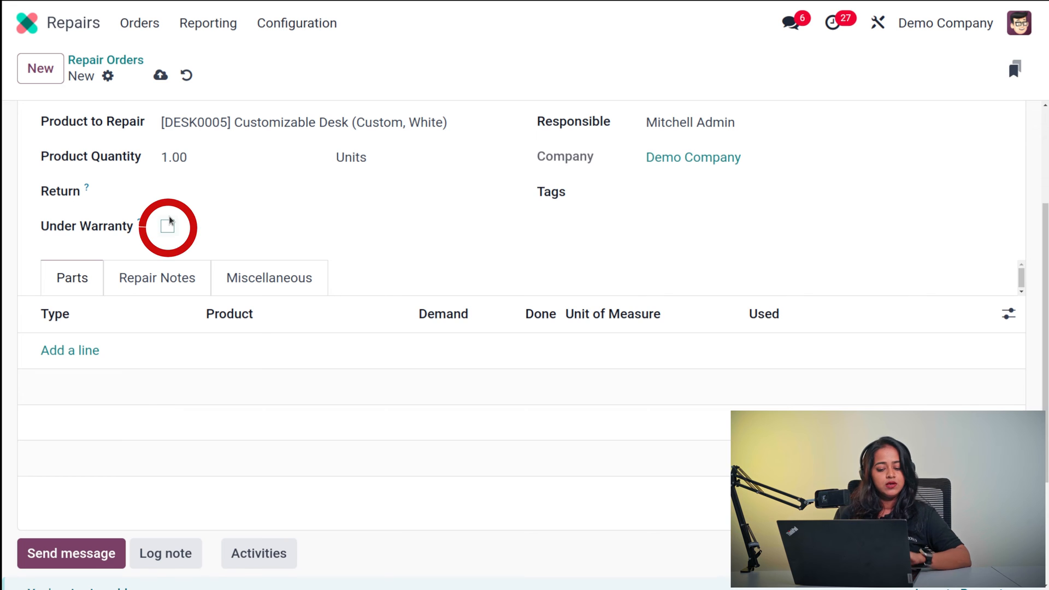
scroll(335, 213, up, 3)
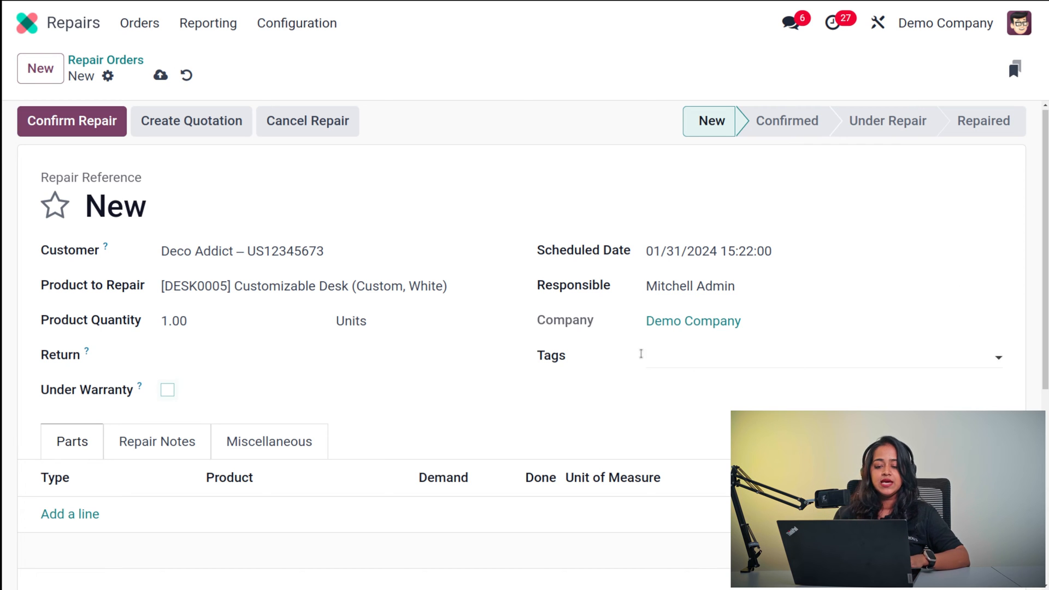
- Add a parts line of type Remove for the product [CONS_25630] Screw
scroll(618, 372, down, 5)
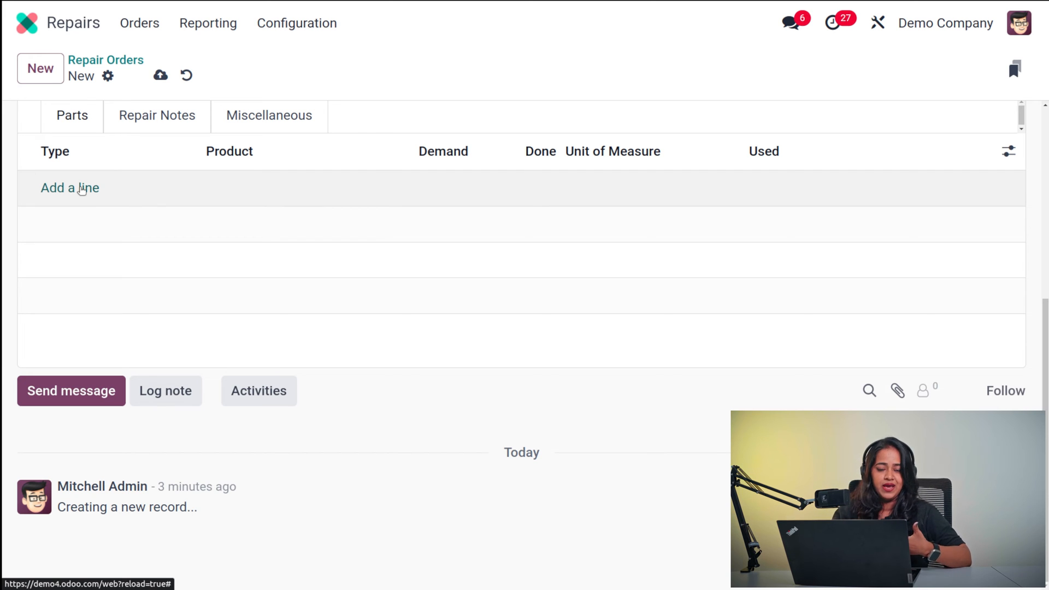
click(82, 188)
click(95, 190)
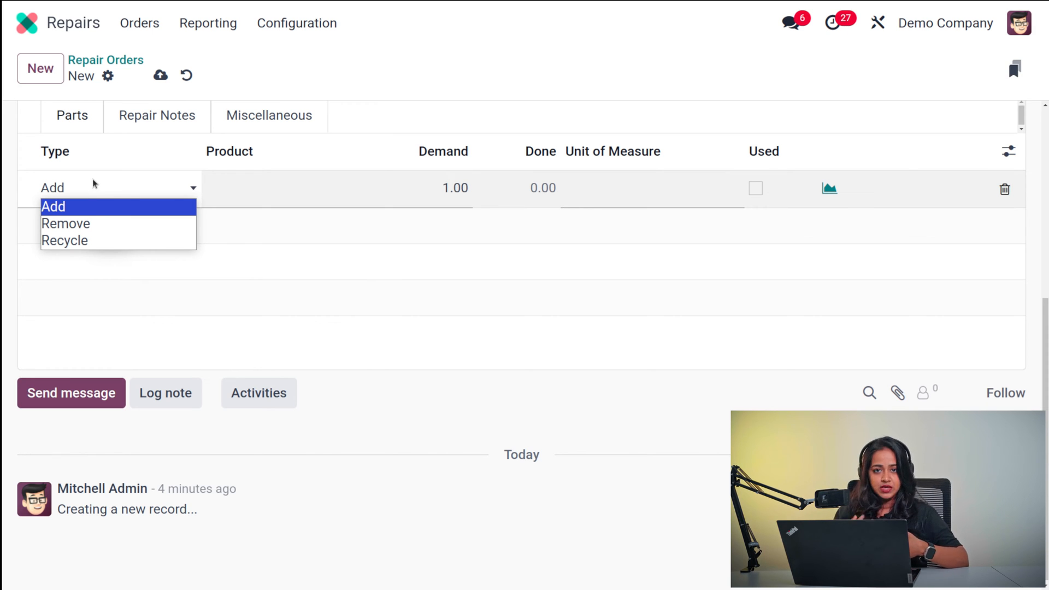
click(90, 225)
click(278, 201)
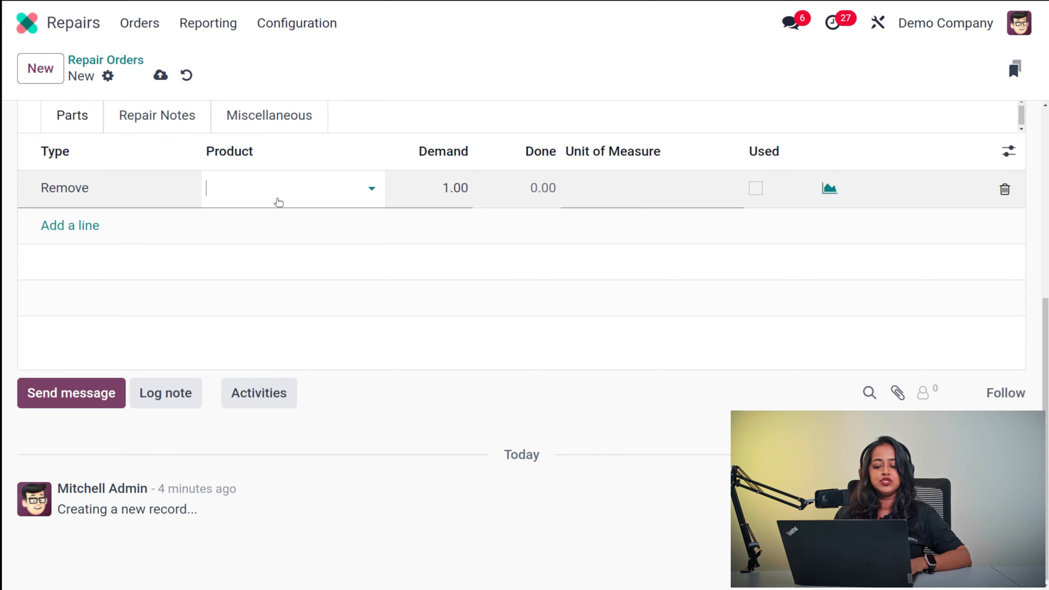
click(301, 184)
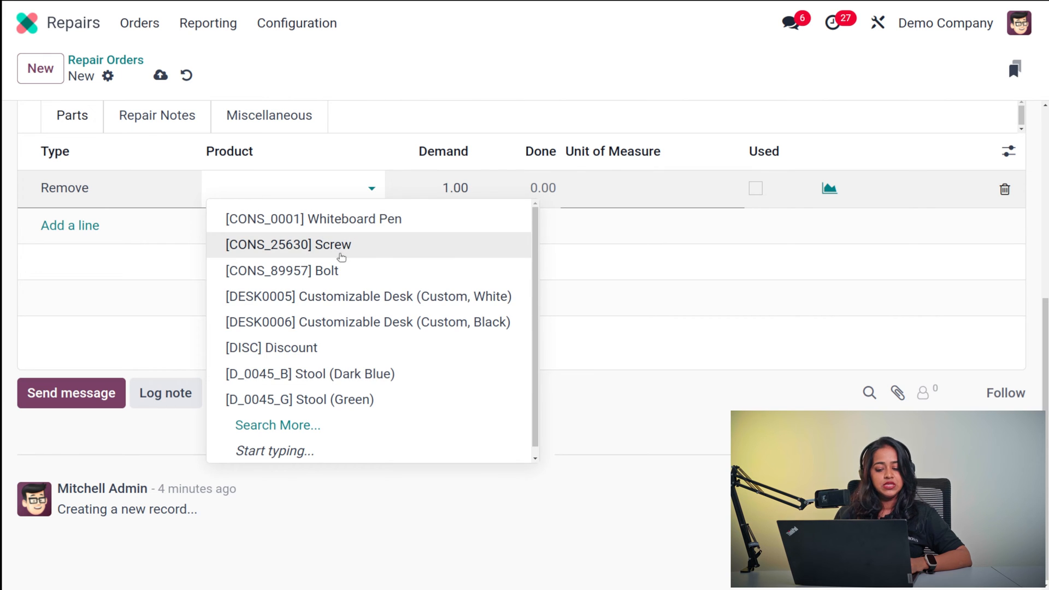
click(339, 254)
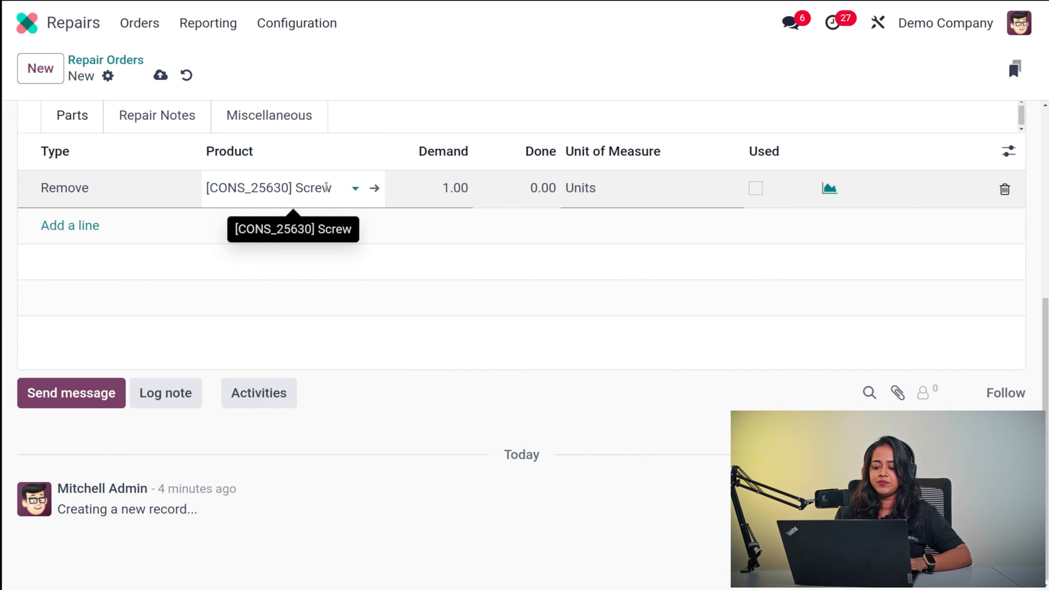
- Mark the Screw parts line as used, keeping its demand and done quantities
click(452, 186)
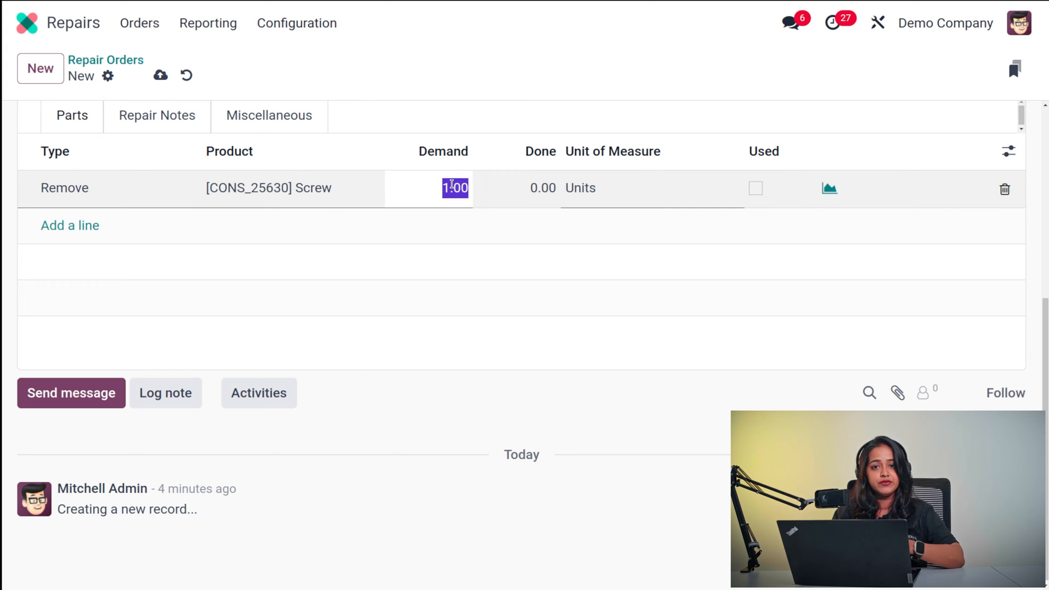
click(530, 186)
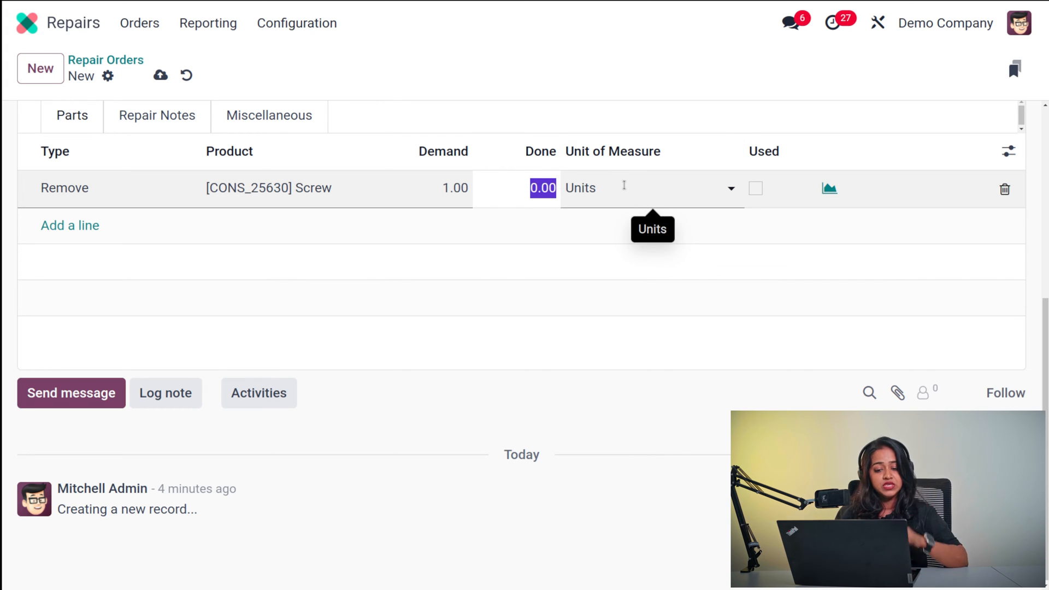
click(756, 188)
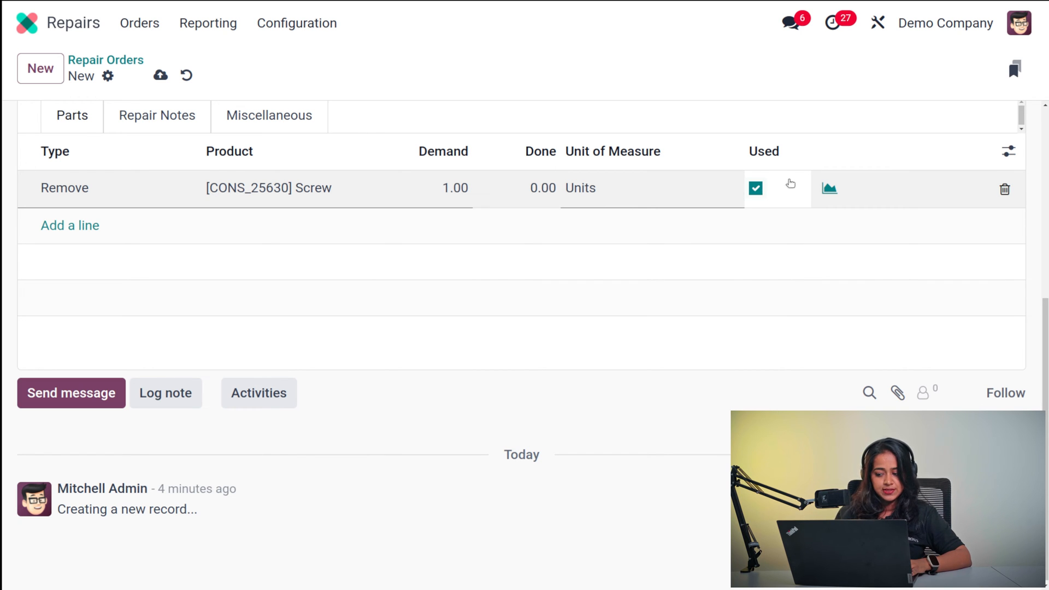
- Review the repair order's internal notes area and its operation type
scroll(427, 149, up, 3)
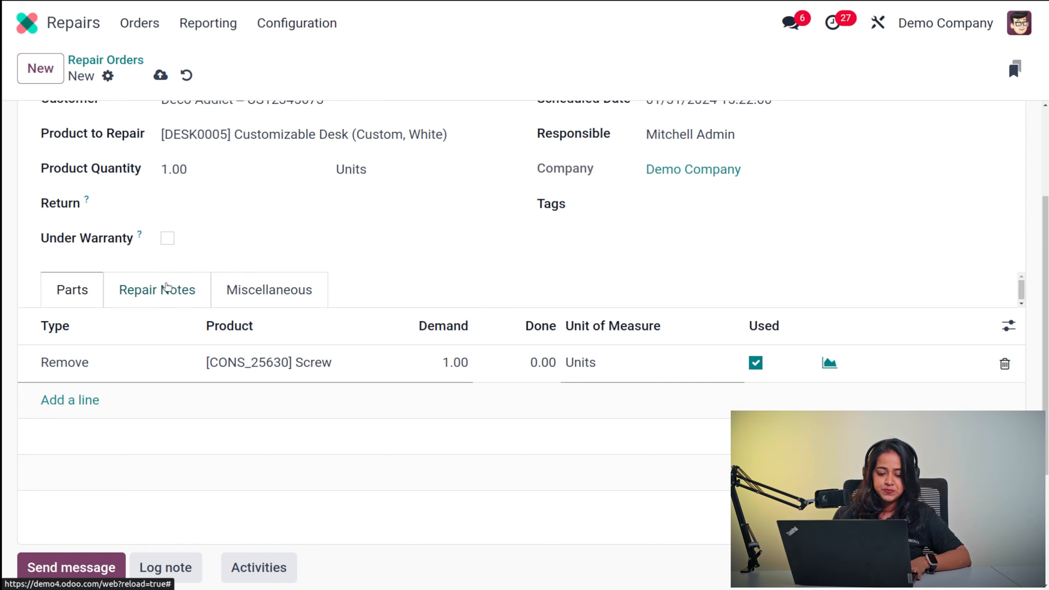
click(166, 288)
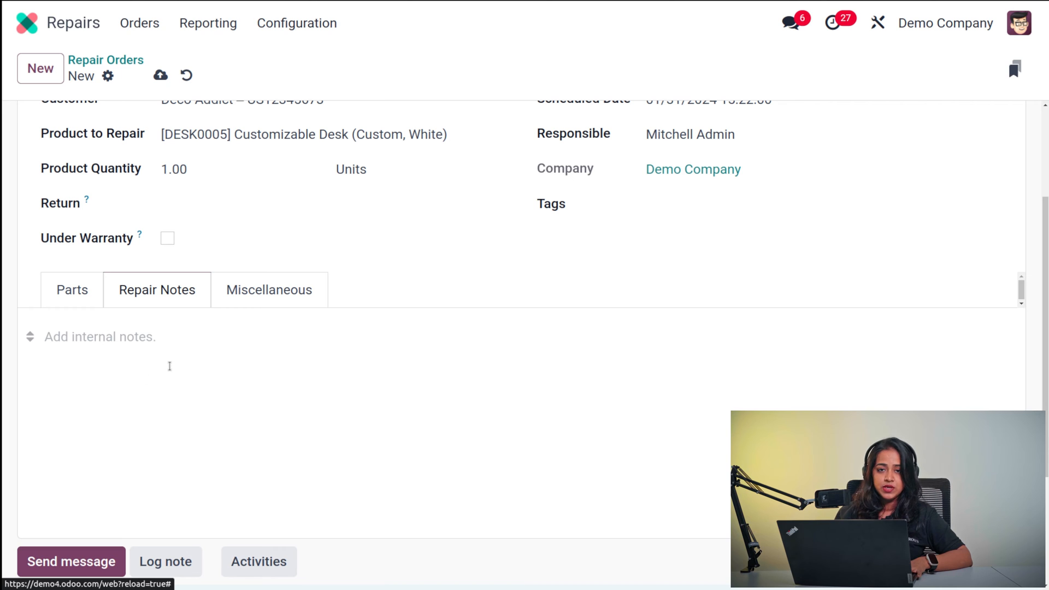
scroll(169, 366, down, 3)
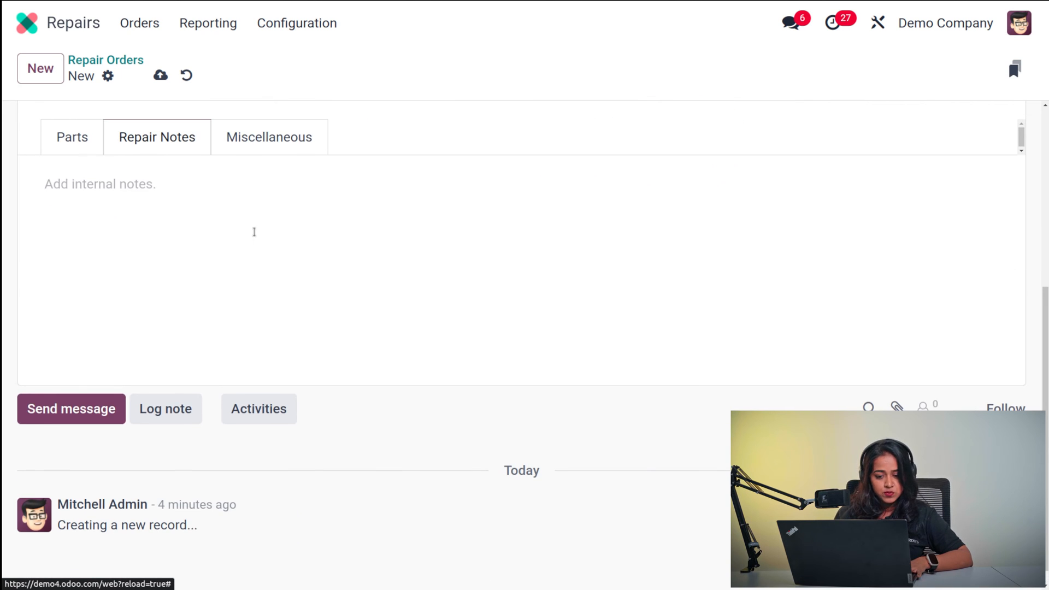
click(296, 146)
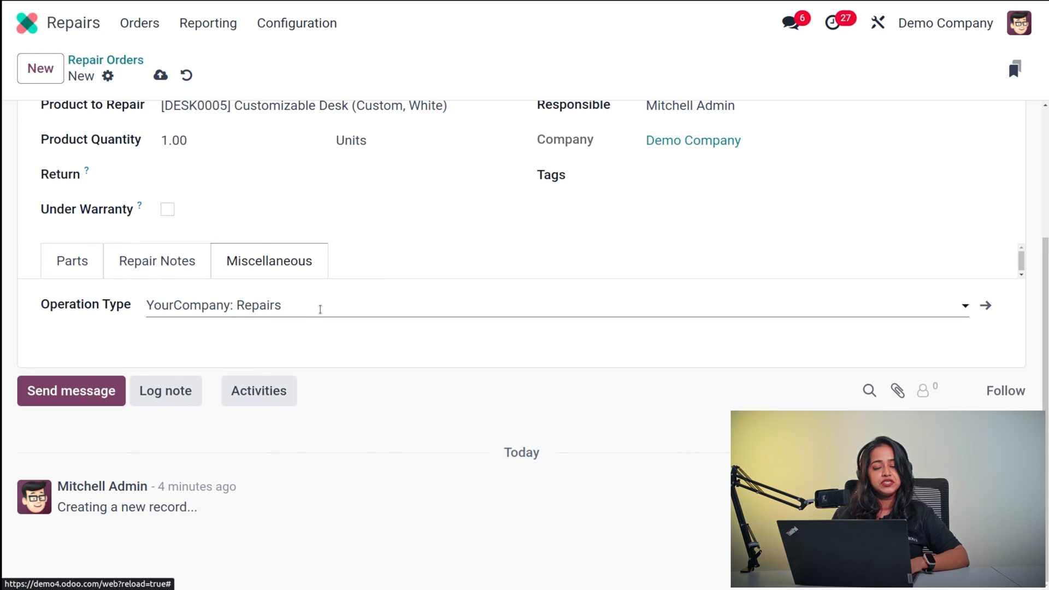
scroll(320, 309, up, 3)
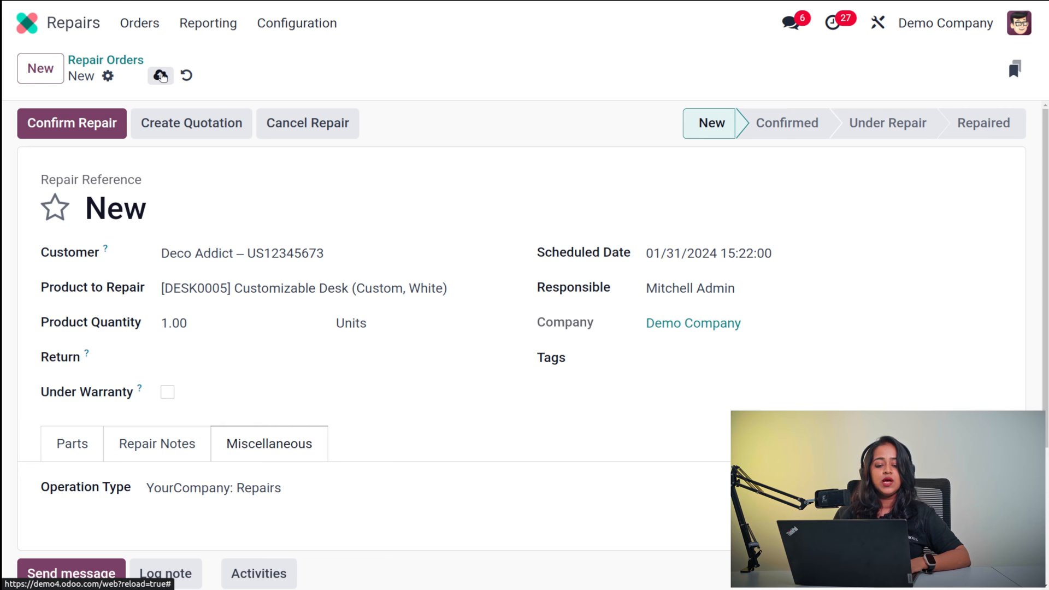
- Save the new repair order and confirm the repair
click(160, 76)
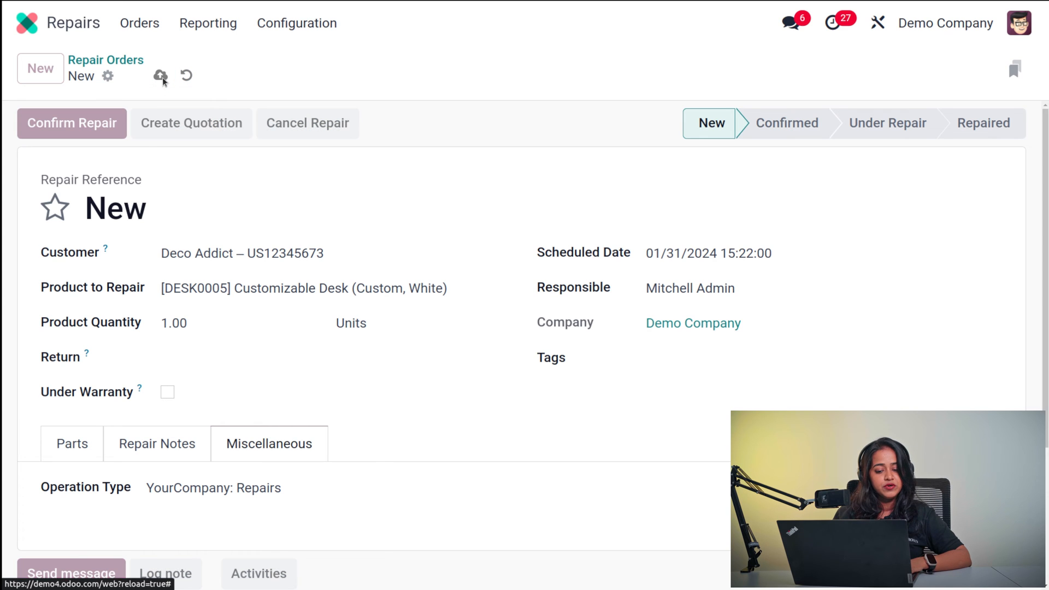
click(95, 137)
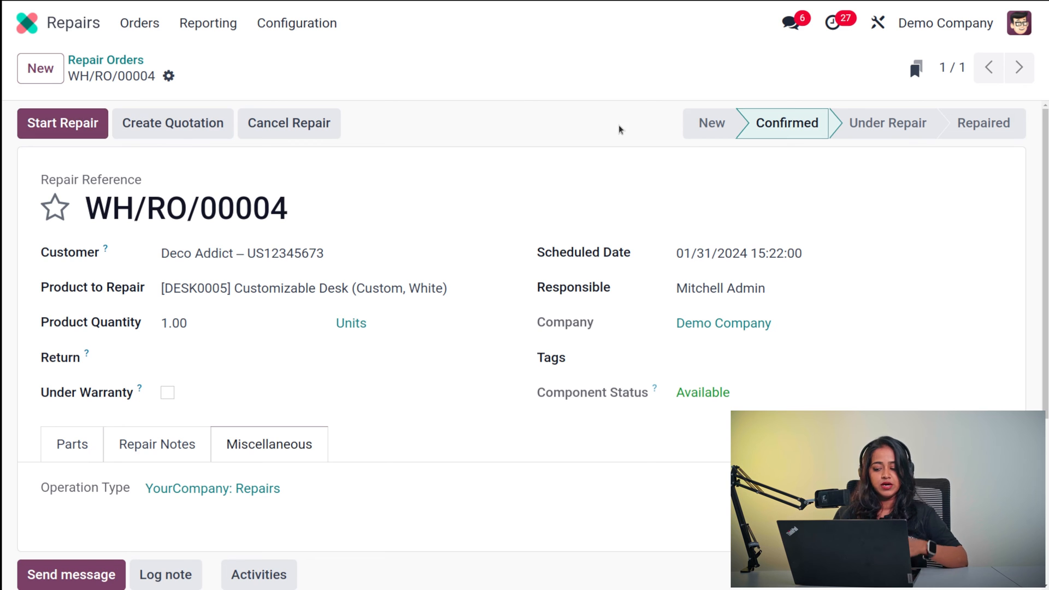
mouse_move(687, 133)
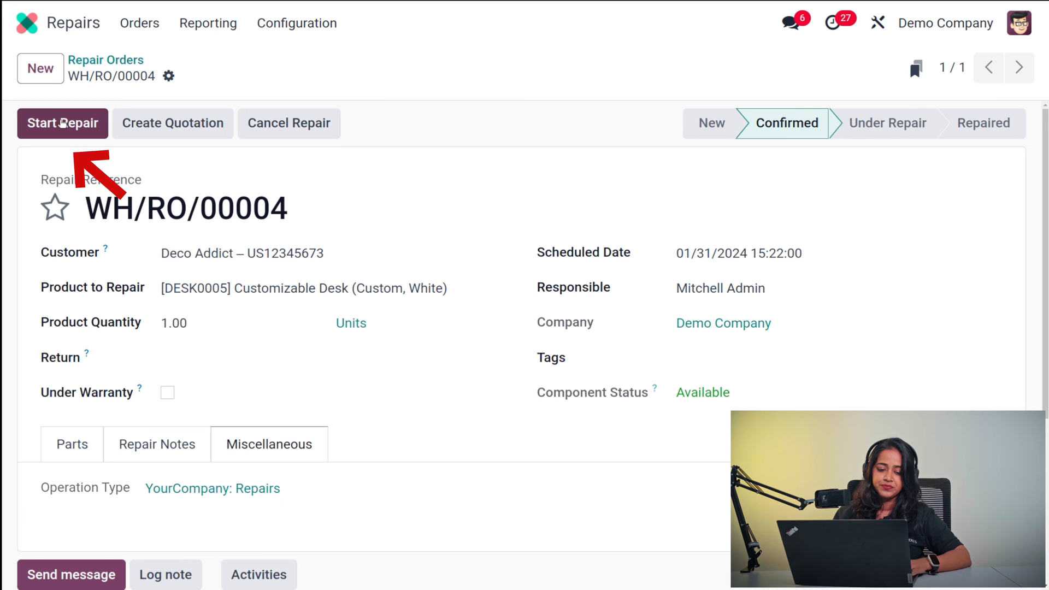
- Start the repair and end it, validating the difference between demanded and used part quantities
click(89, 115)
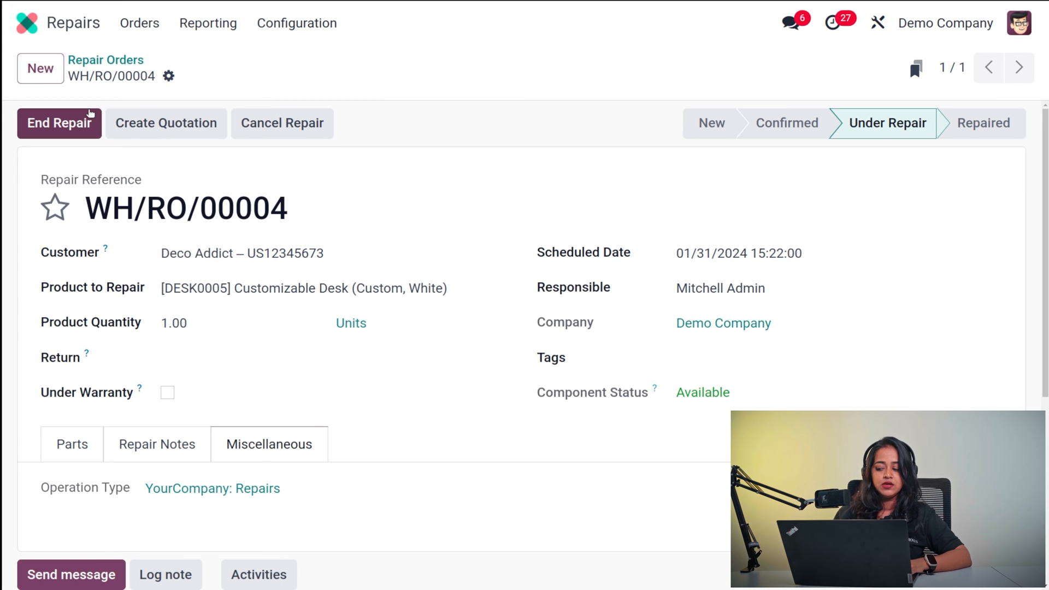
mouse_move(923, 127)
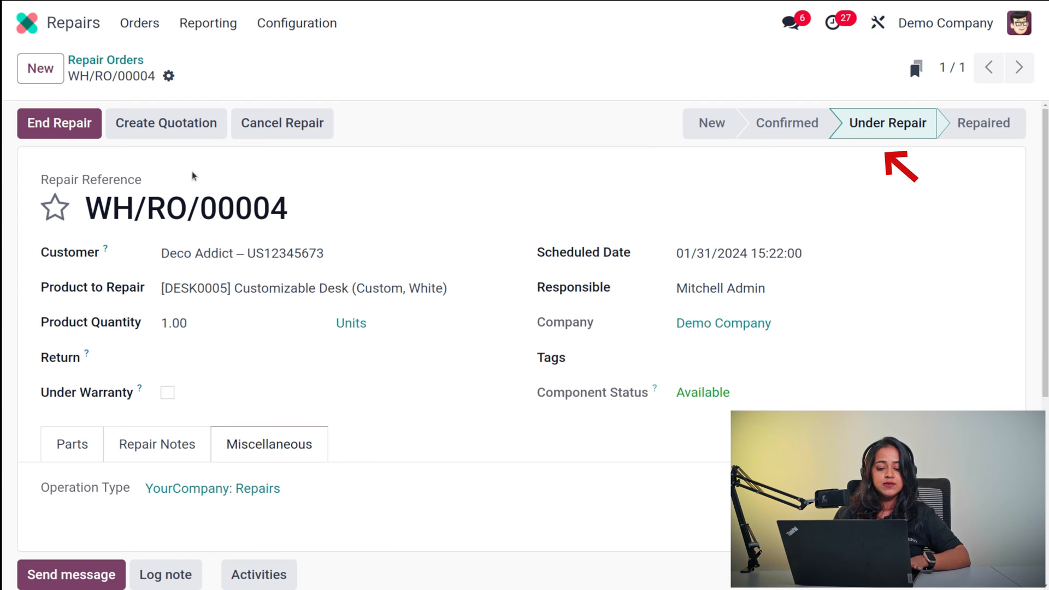
click(86, 131)
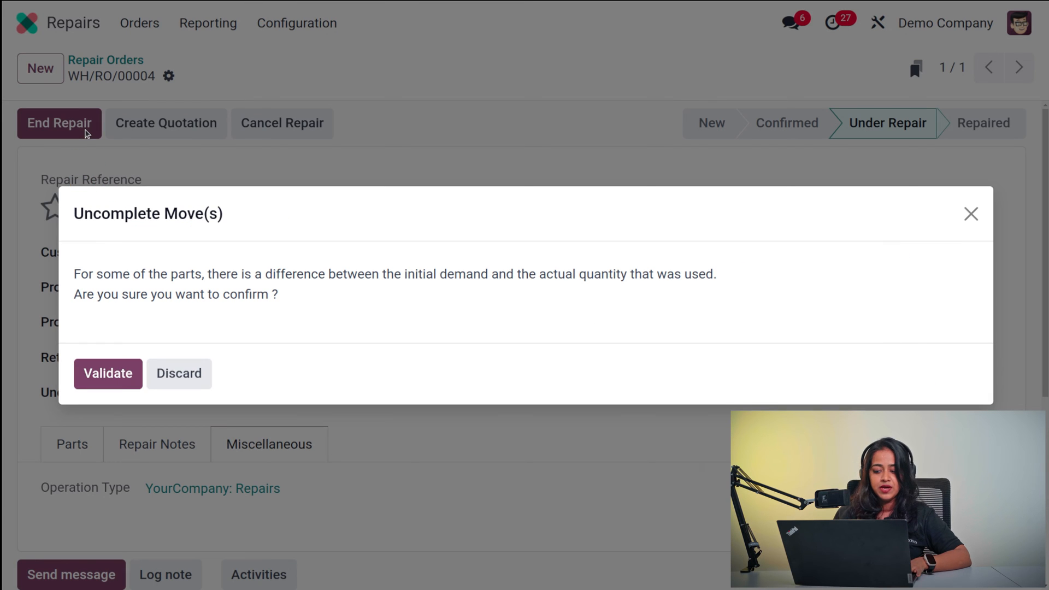
click(115, 373)
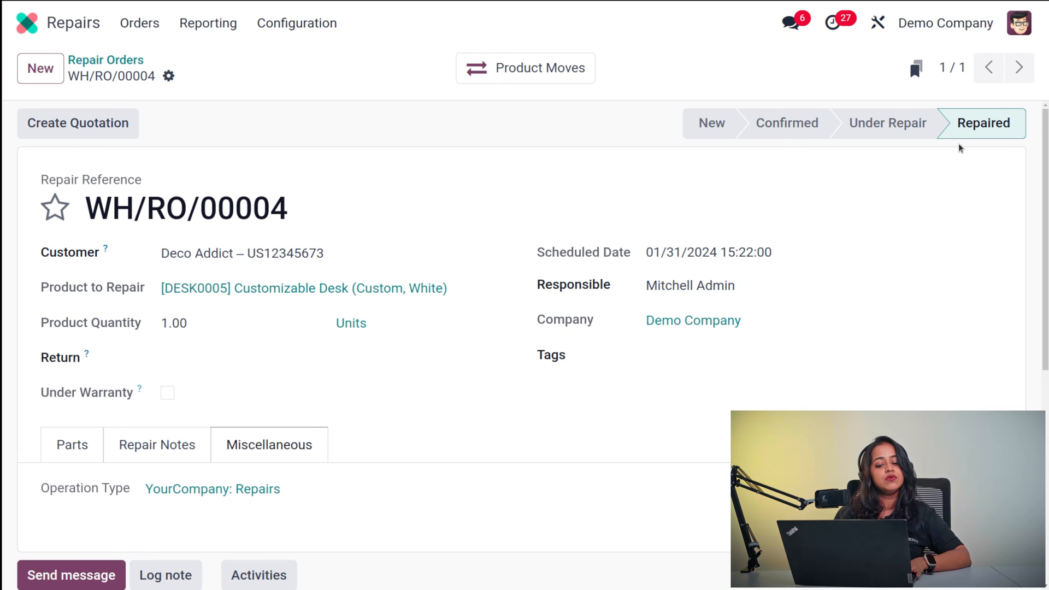
- Create a quotation from the completed repair order and return to the list of repair orders
click(120, 137)
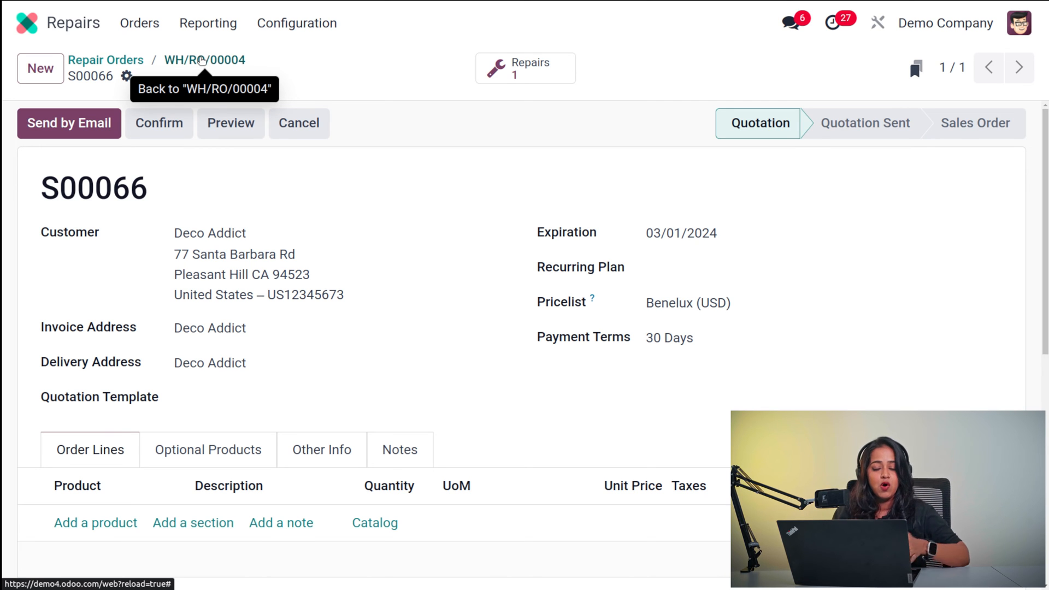
click(202, 60)
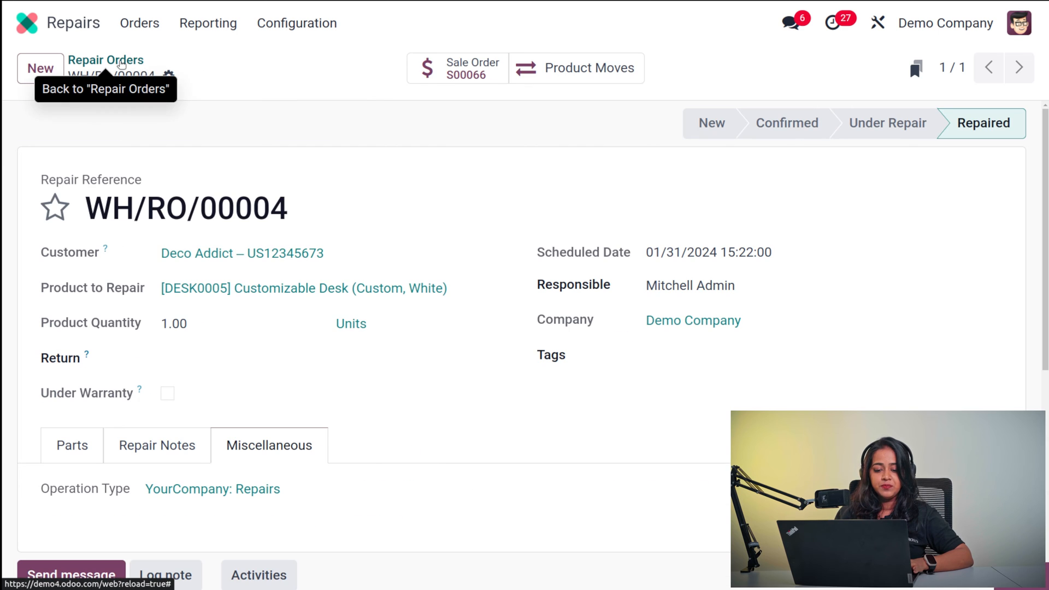
click(121, 64)
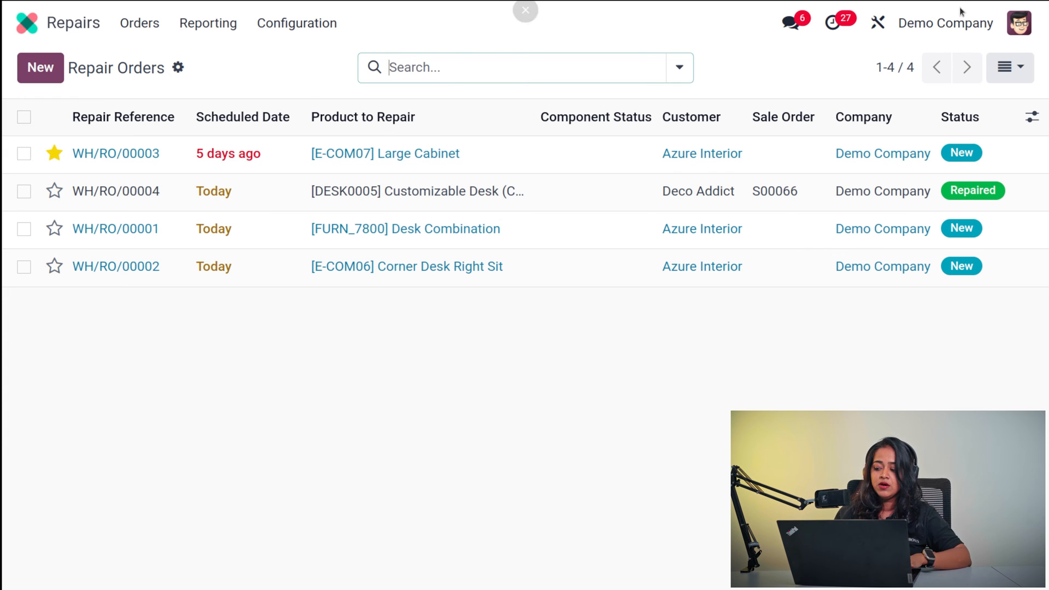
- Display the repair orders as Kanban cards, and switch them to the graph view
click(1010, 68)
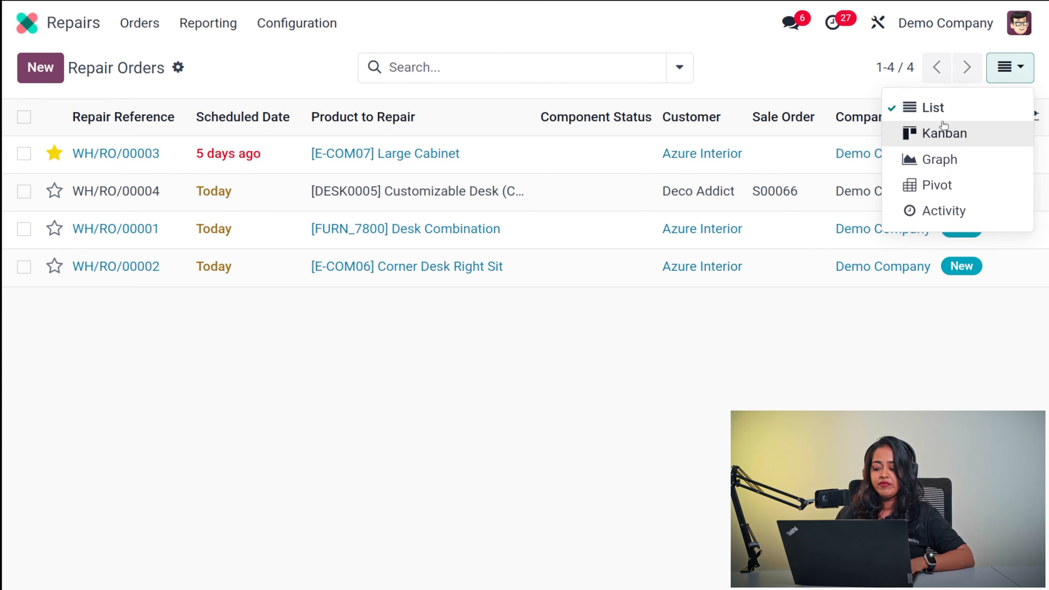
click(941, 139)
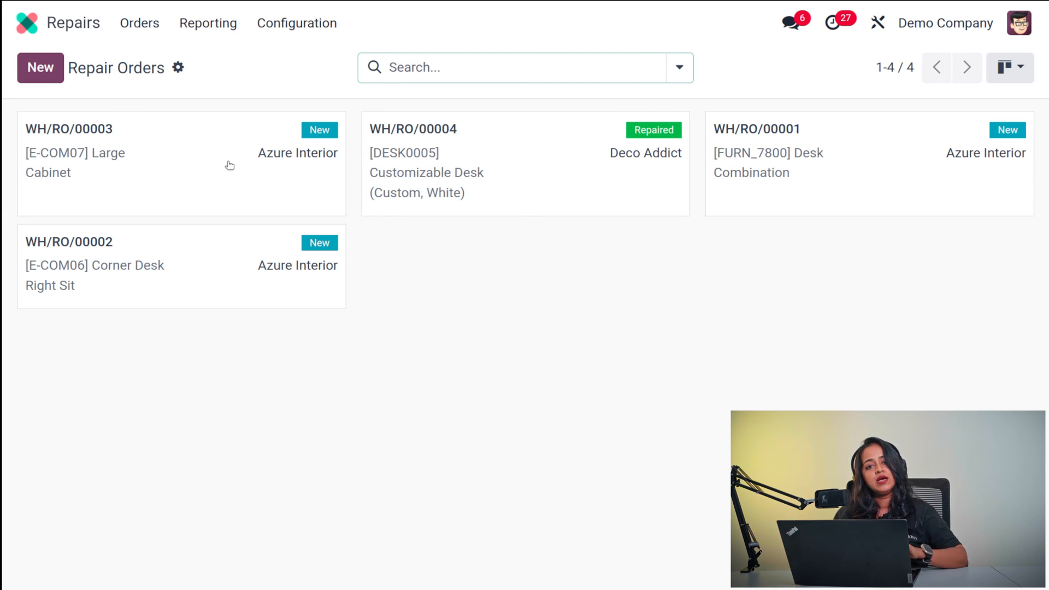
click(1009, 67)
click(923, 161)
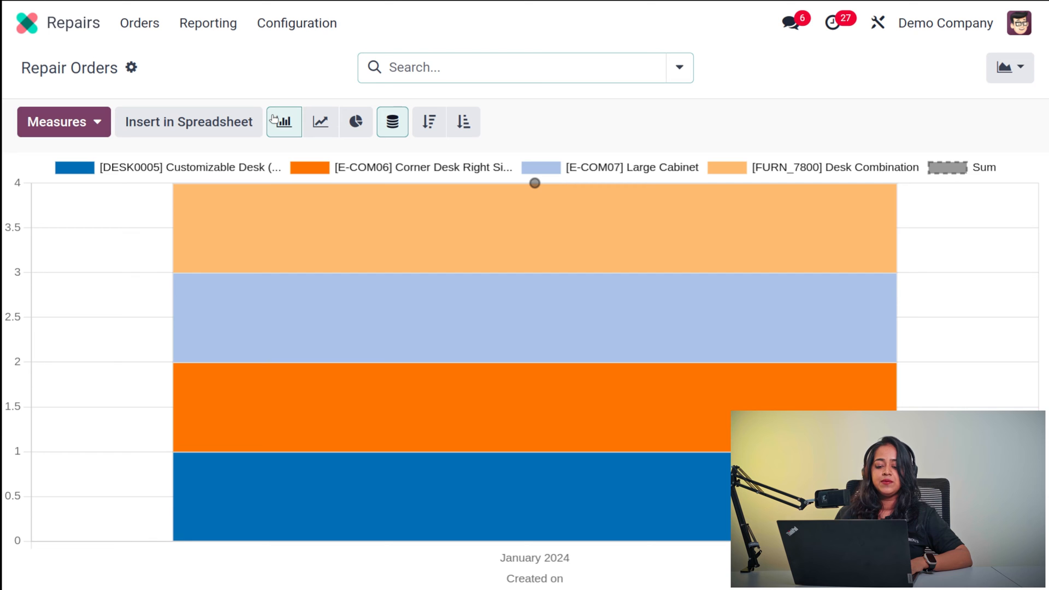
- Show the repair orders graph as a line chart and as a pie chart, and check its available measures
click(320, 121)
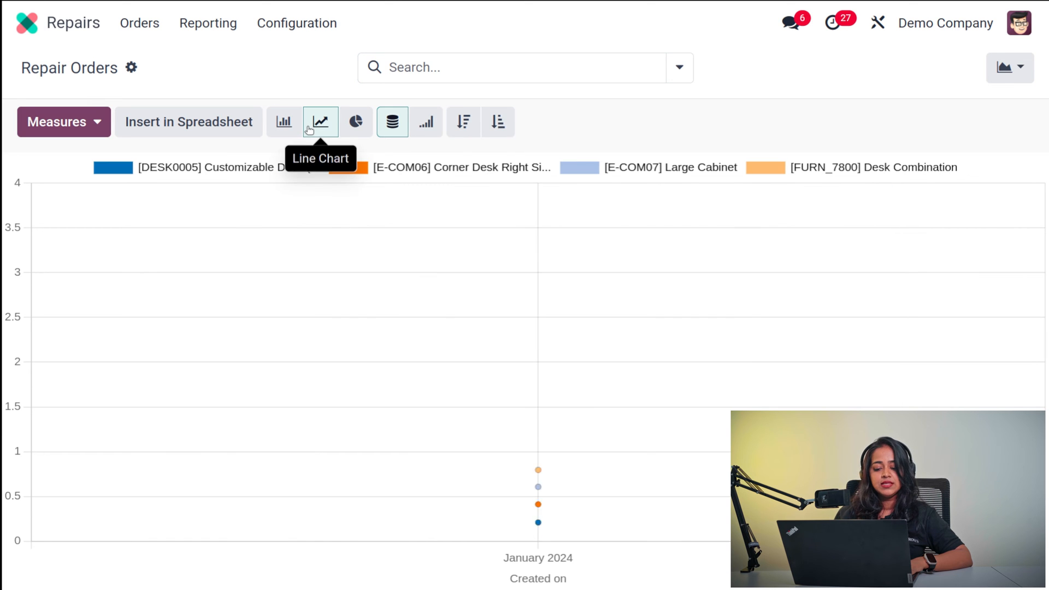
click(355, 123)
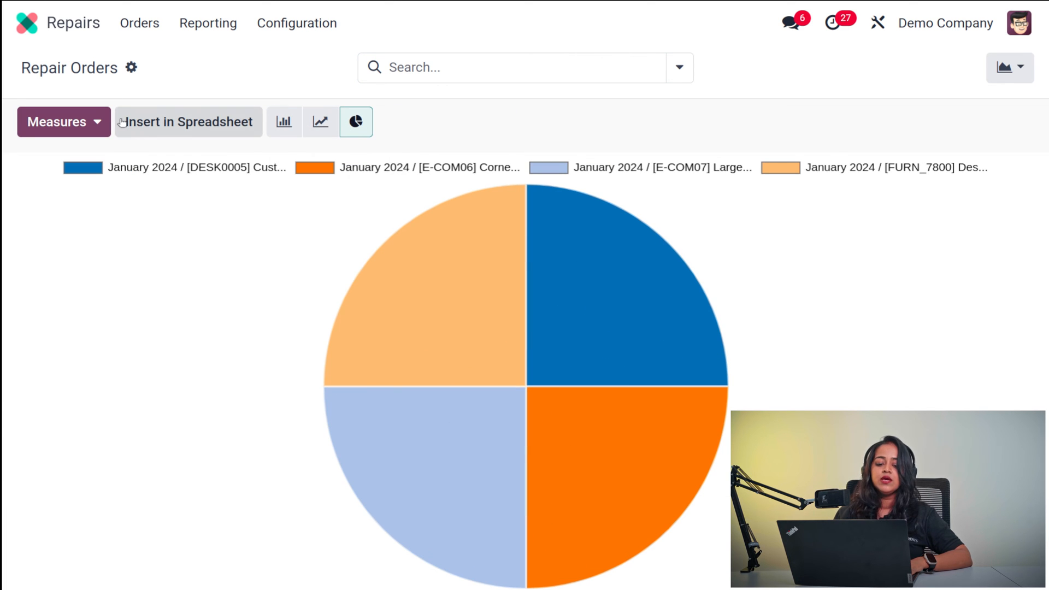
click(68, 122)
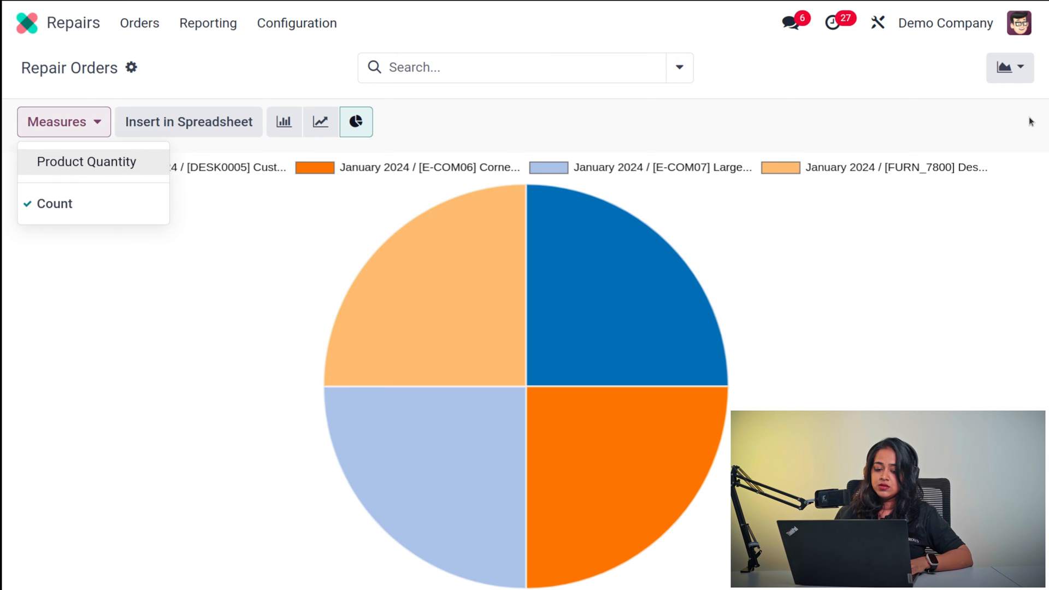
- Display the repair orders as a pivot table and add the Product Quantity measure alongside Count
click(1009, 68)
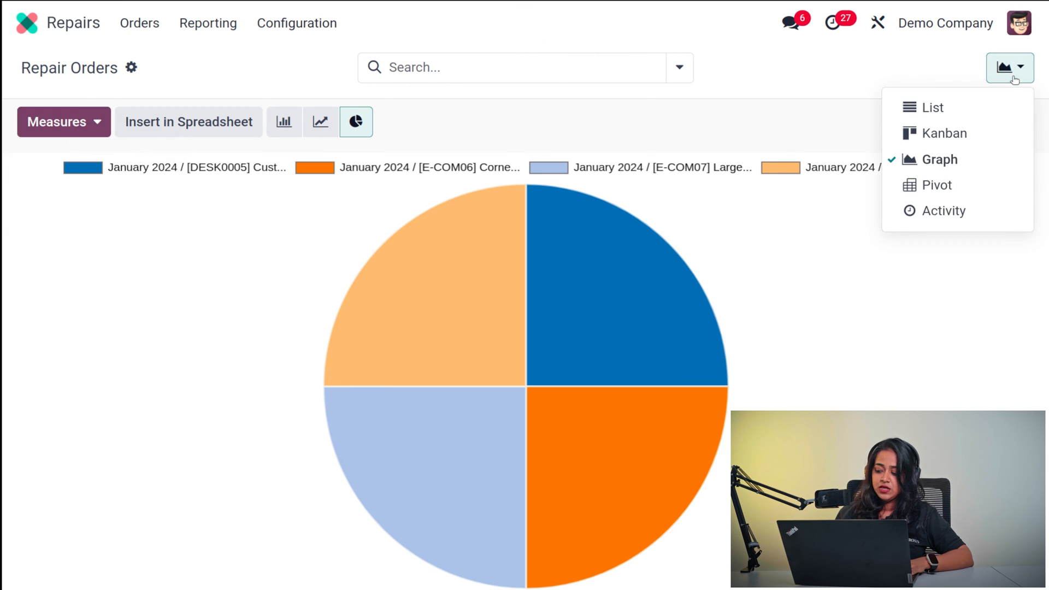
click(927, 186)
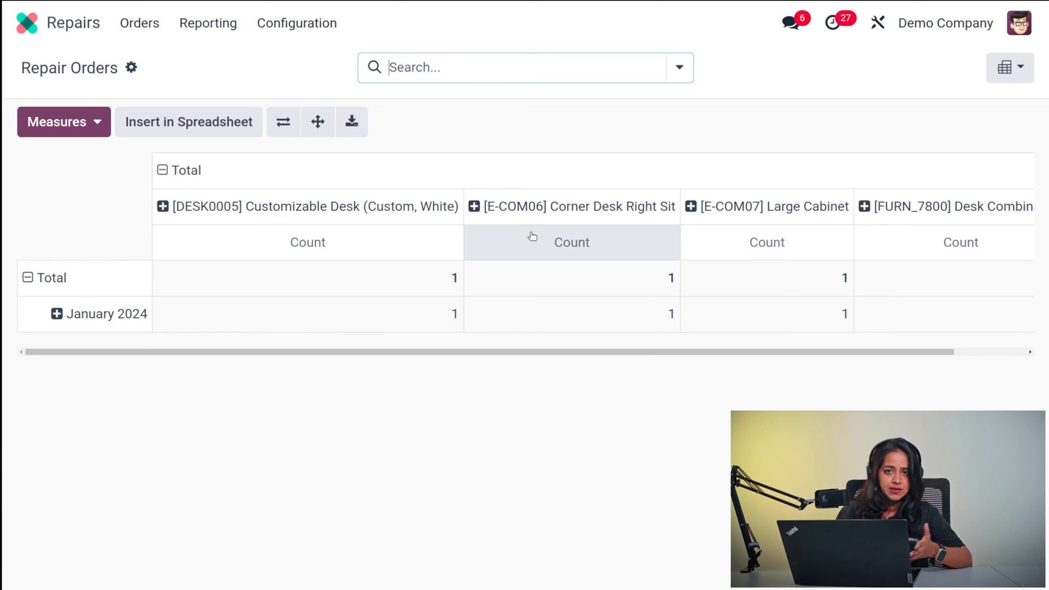
click(84, 132)
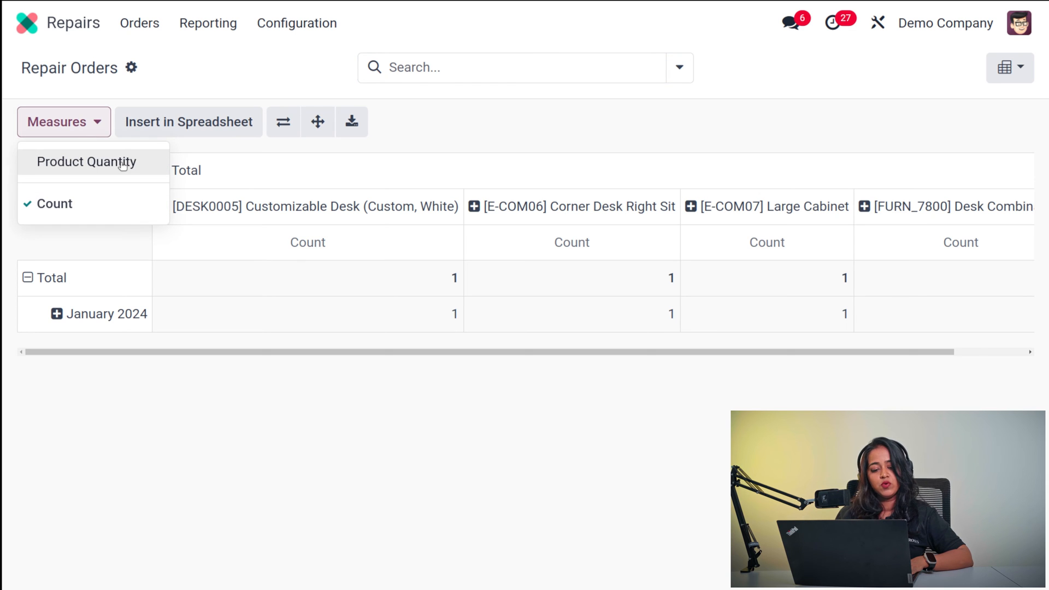
click(123, 164)
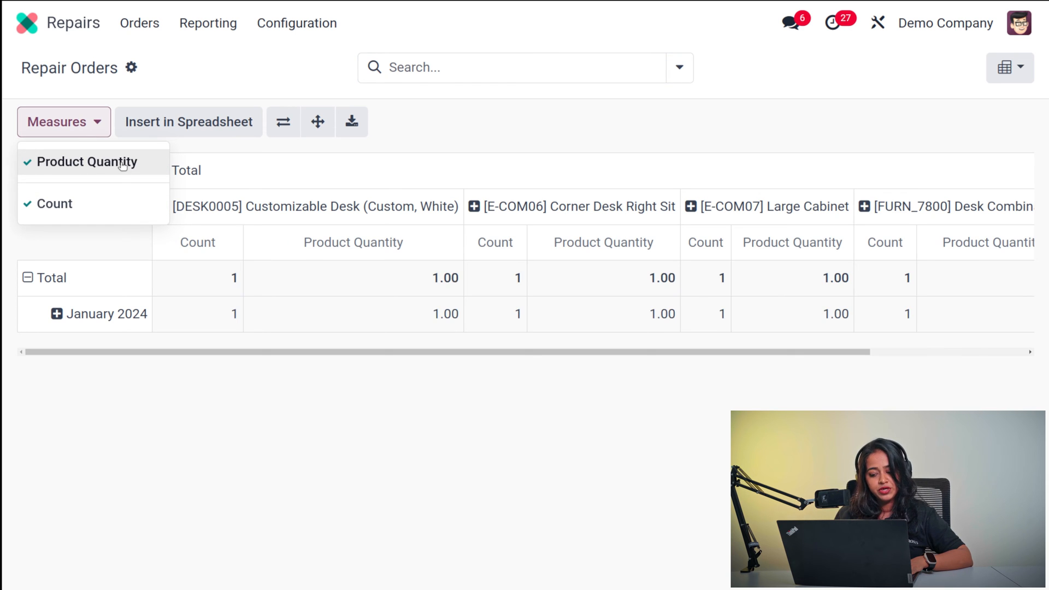
click(465, 576)
scroll(643, 248, right, 3)
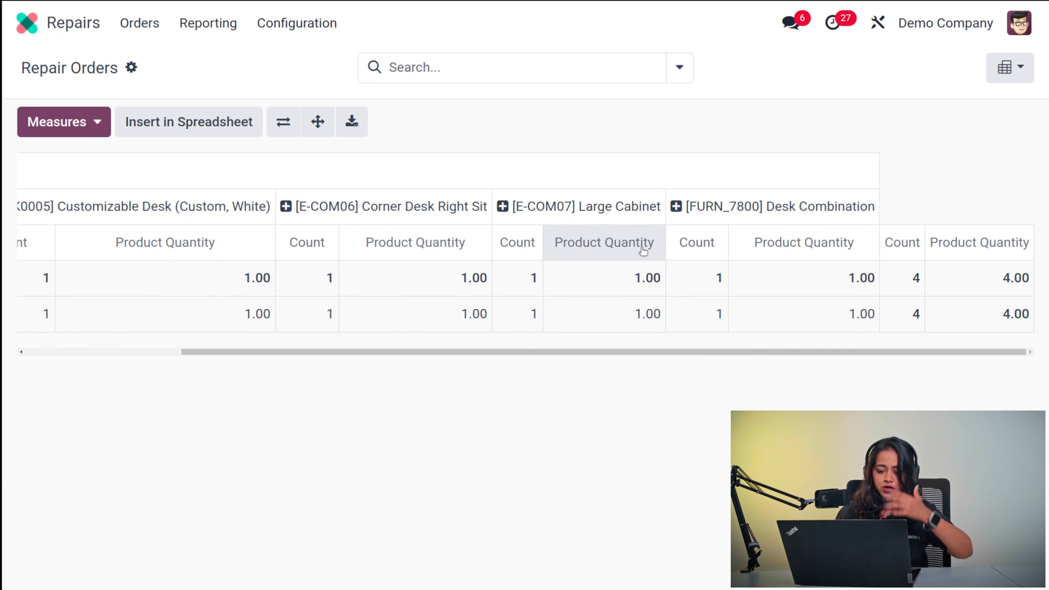
- In the activity view, schedule a To-Do activity due 02/05/2024 for the Customizable Desk repair order
click(1007, 68)
click(951, 210)
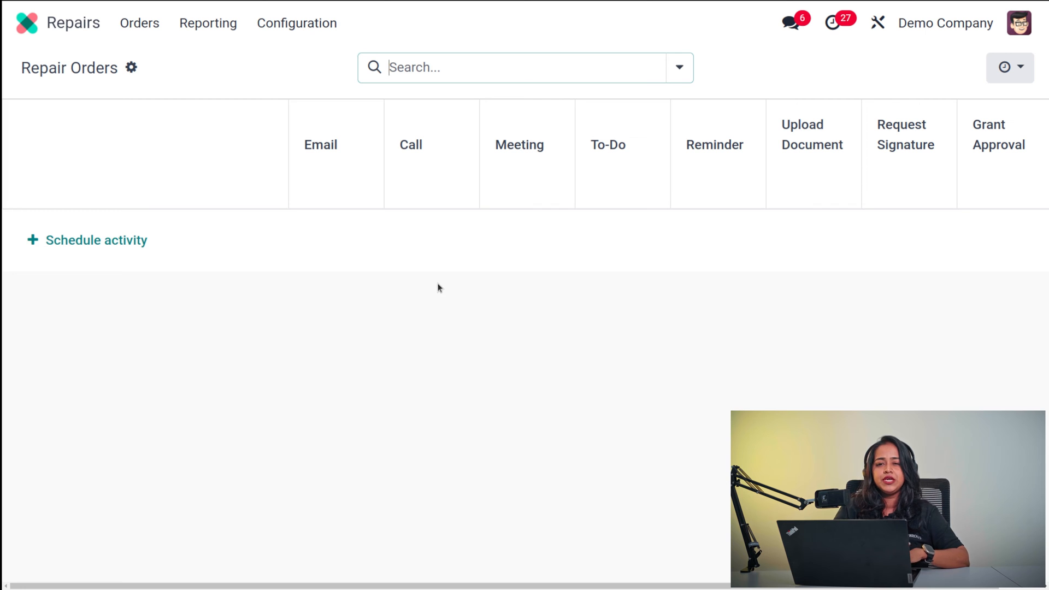
click(46, 241)
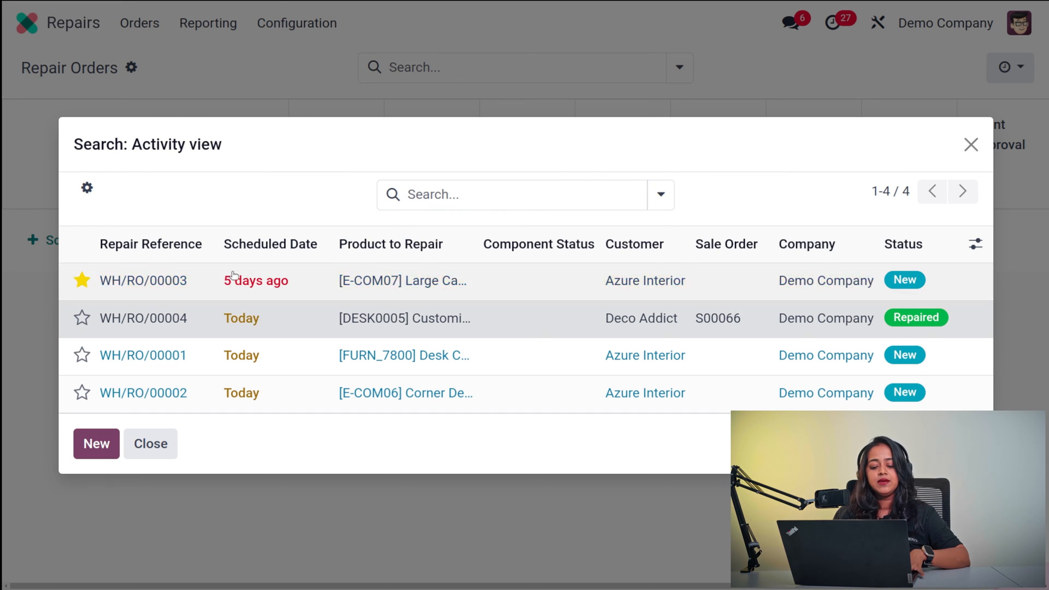
click(244, 296)
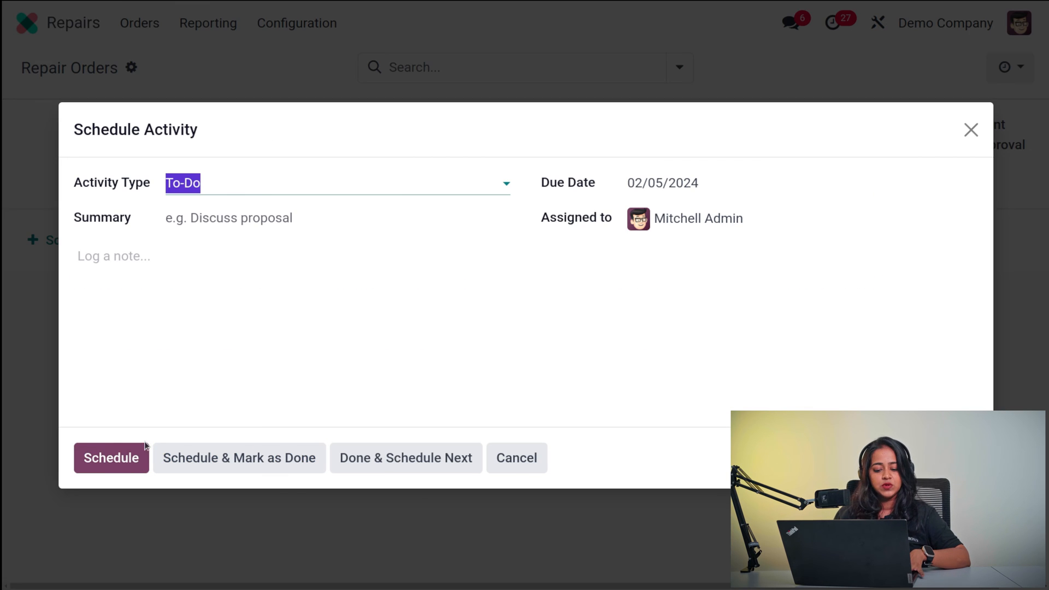
click(269, 190)
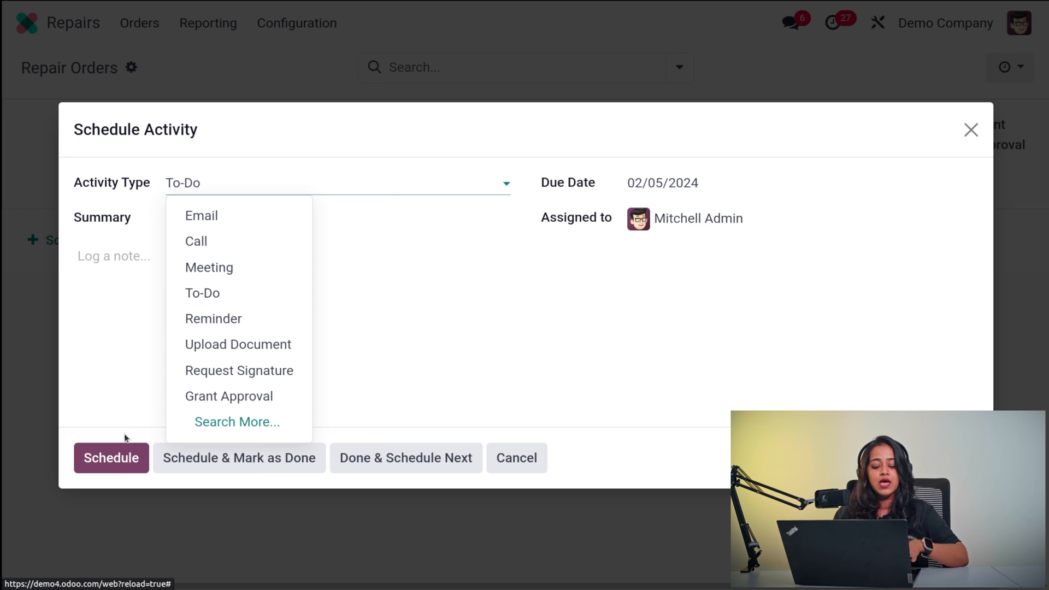
click(114, 458)
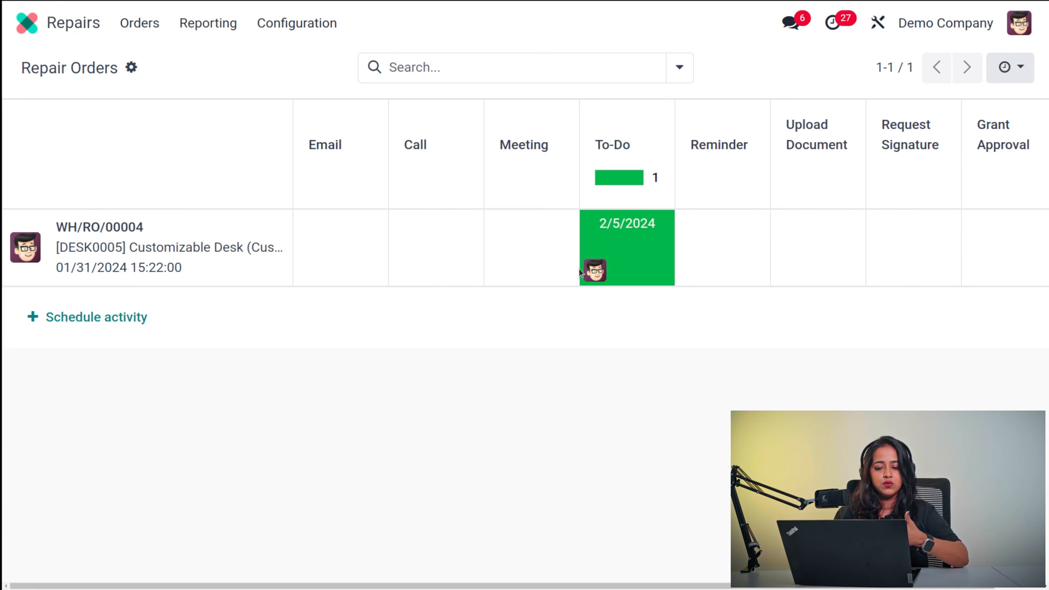
- Open the repair orders report and review its available view types and measures
click(208, 24)
click(218, 69)
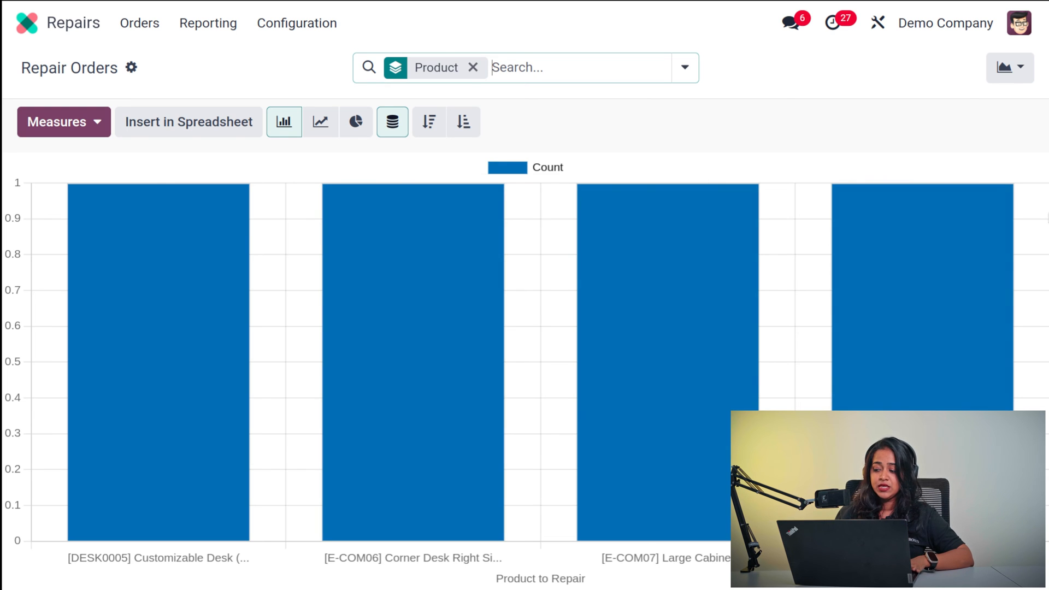
click(991, 80)
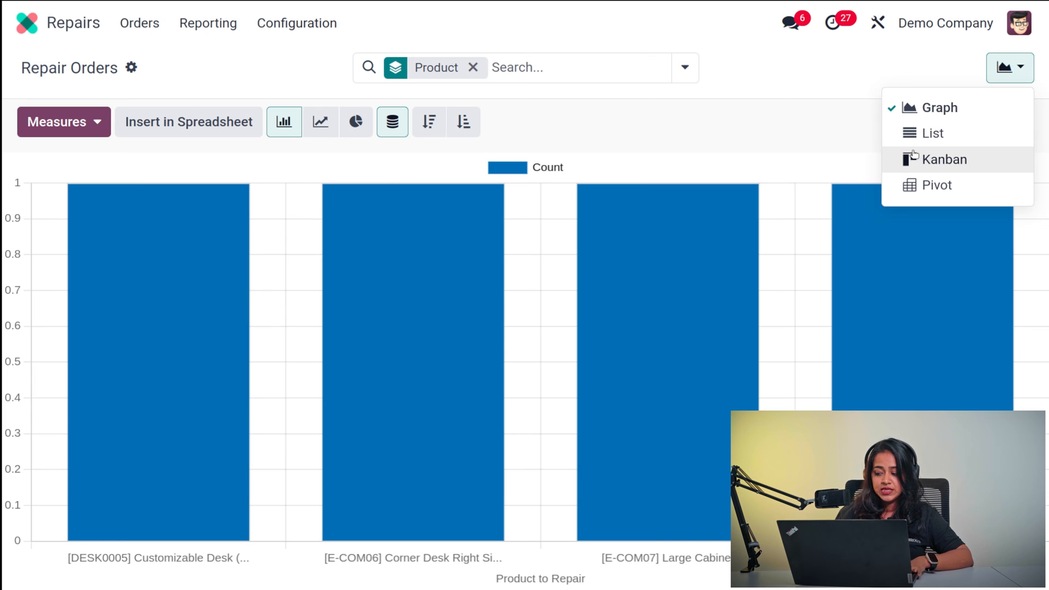
click(744, 79)
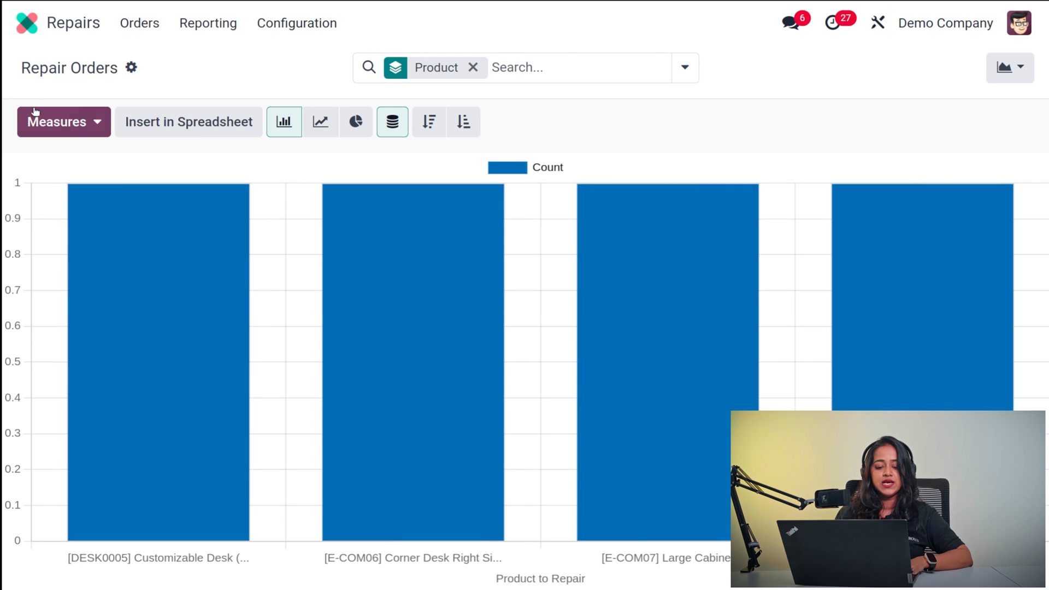
click(34, 113)
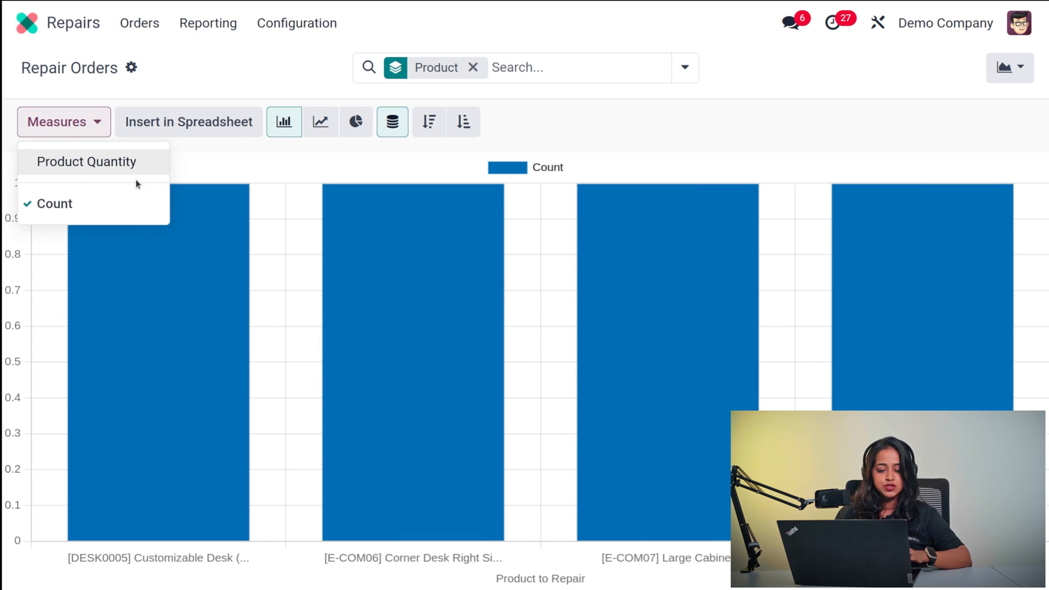
click(213, 165)
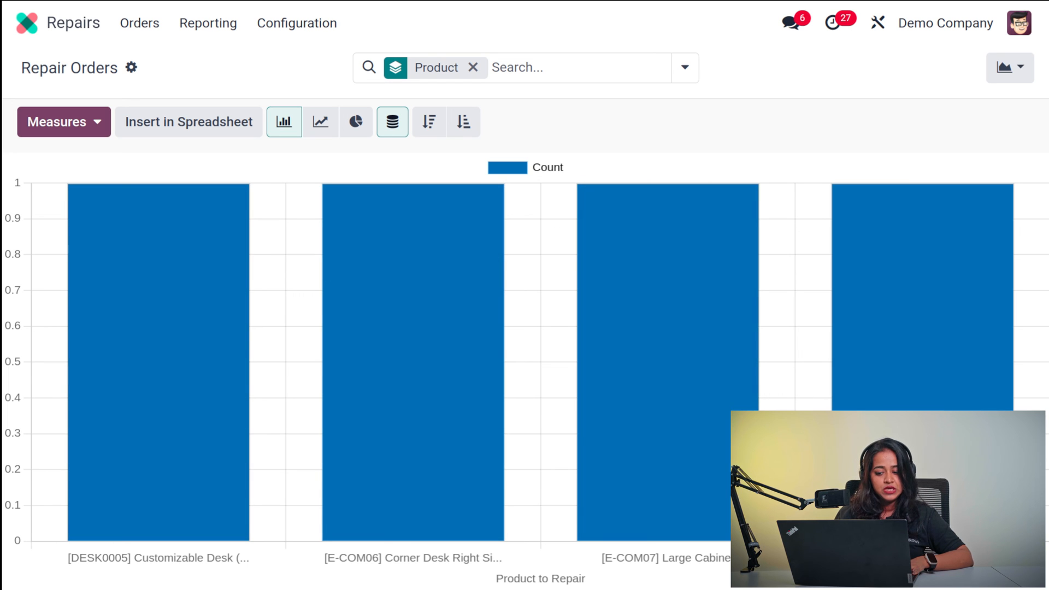
- Compare the report's line and pie charts, and set it to a cumulative line chart sorted in ascending order
click(333, 128)
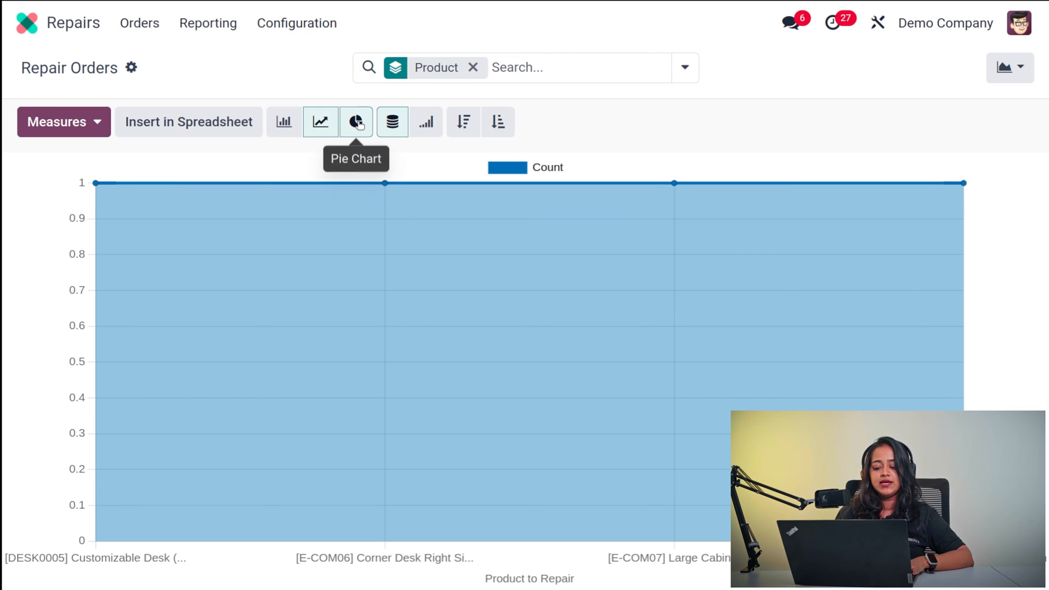
click(358, 124)
click(326, 131)
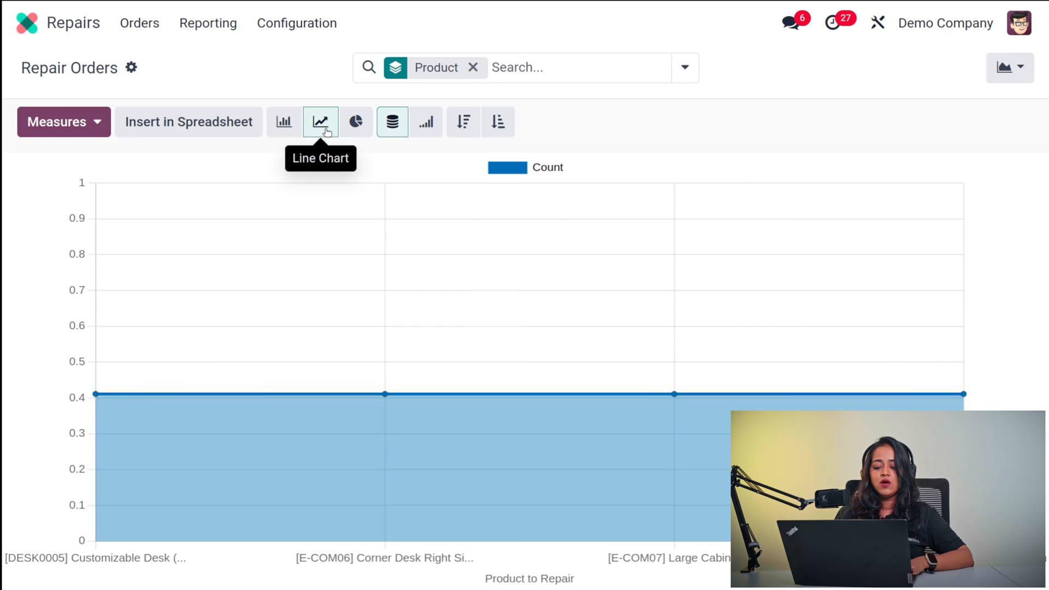
click(427, 116)
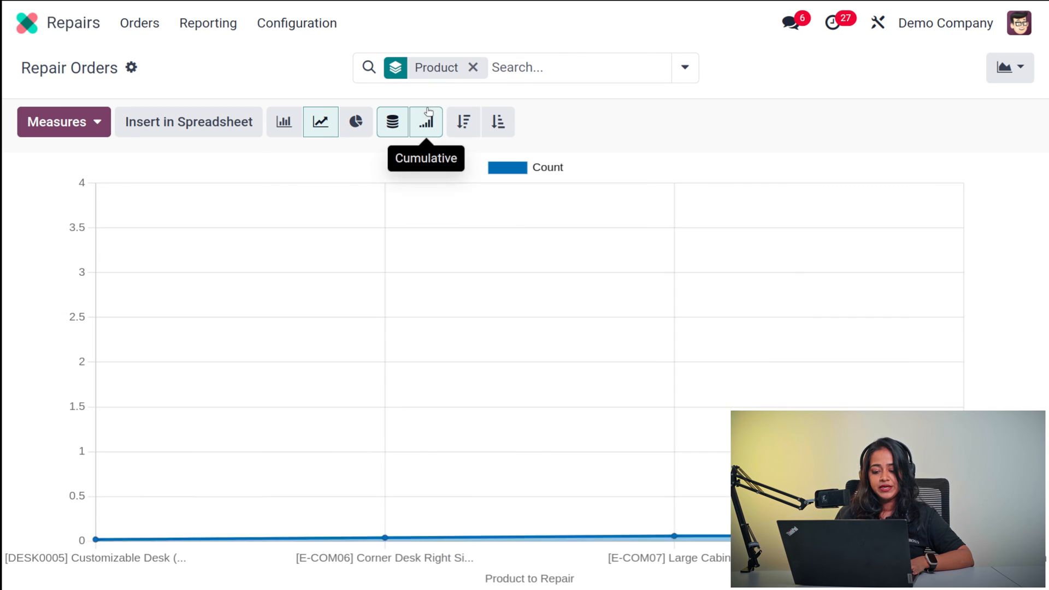
click(463, 121)
click(510, 121)
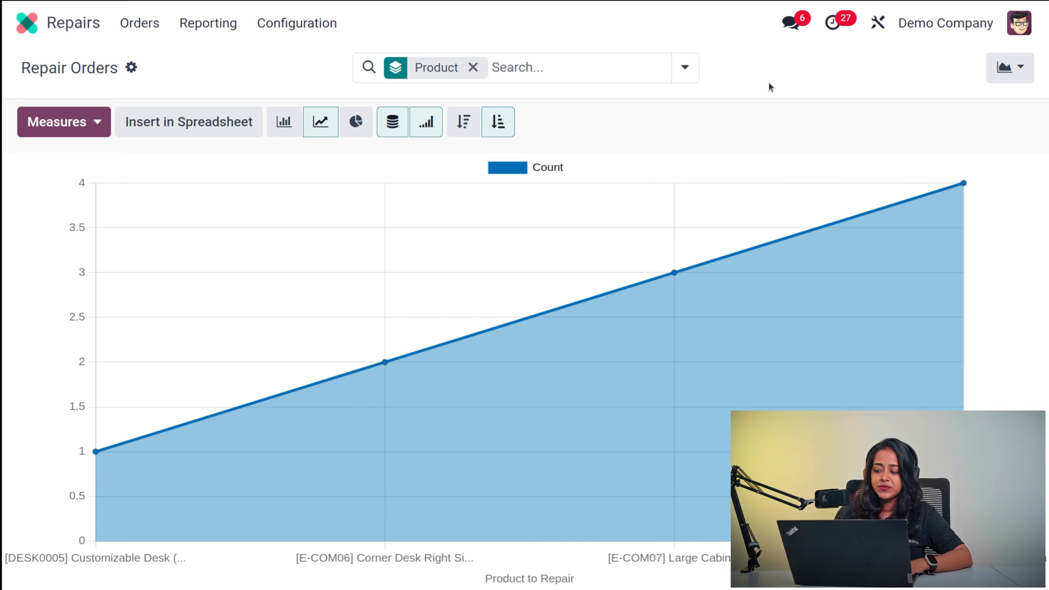
- Display the report as a list grouped by product, and expand and collapse the Customizable Desk group
click(1008, 67)
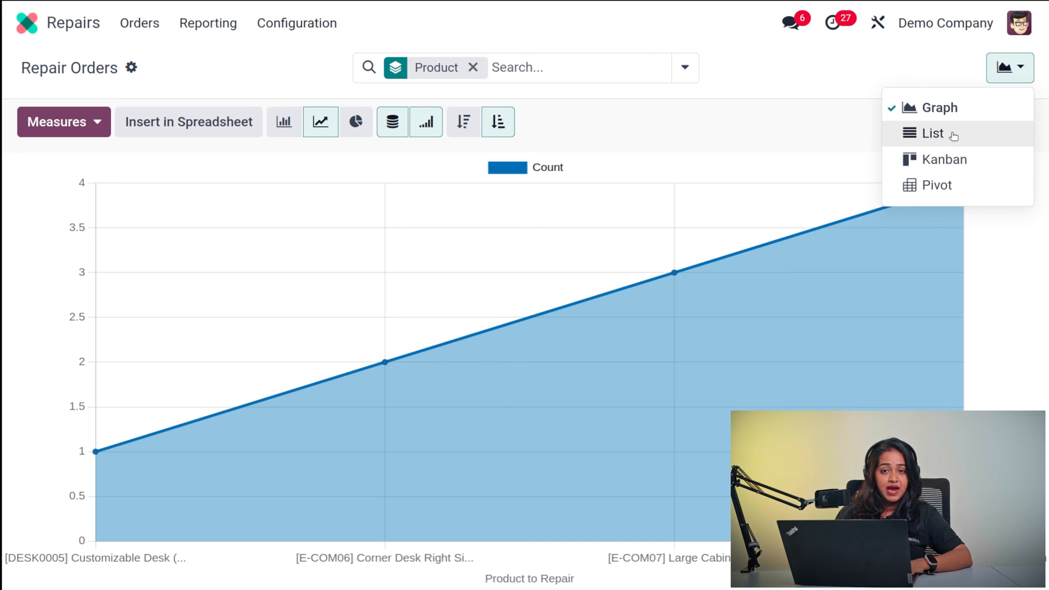
click(952, 133)
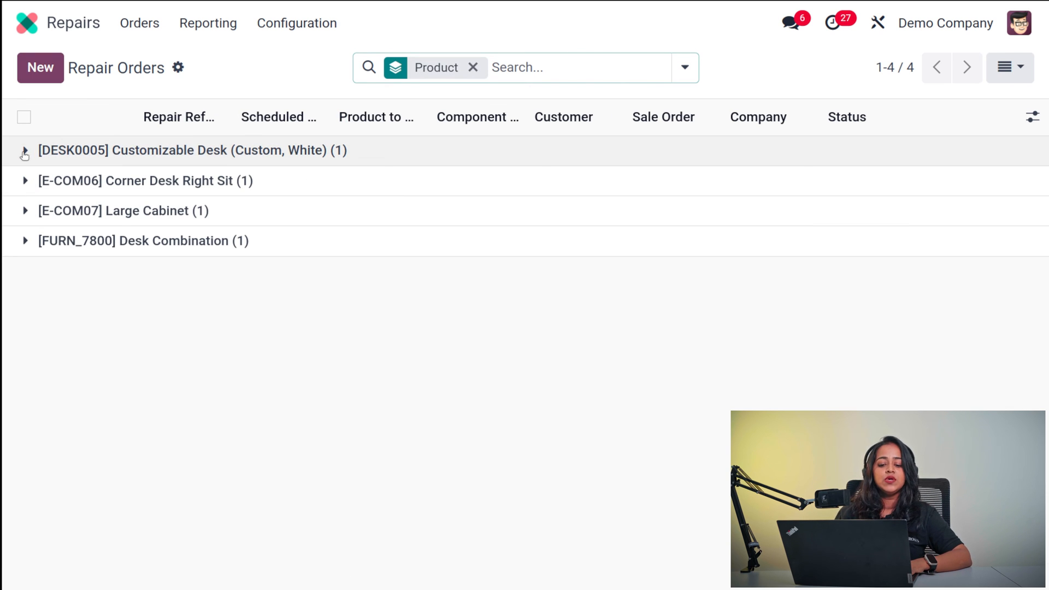
click(24, 152)
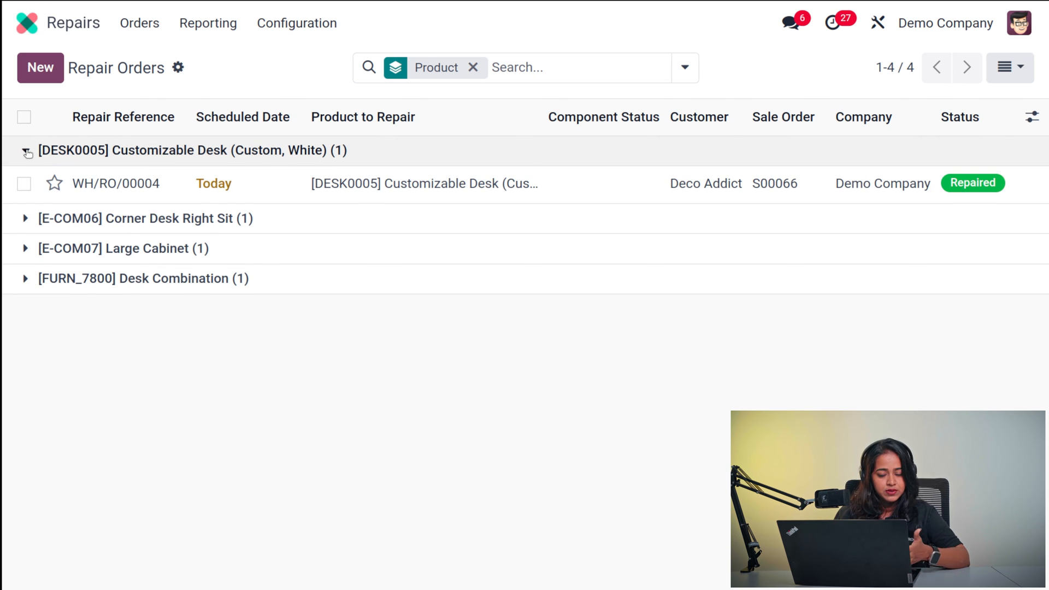
click(26, 152)
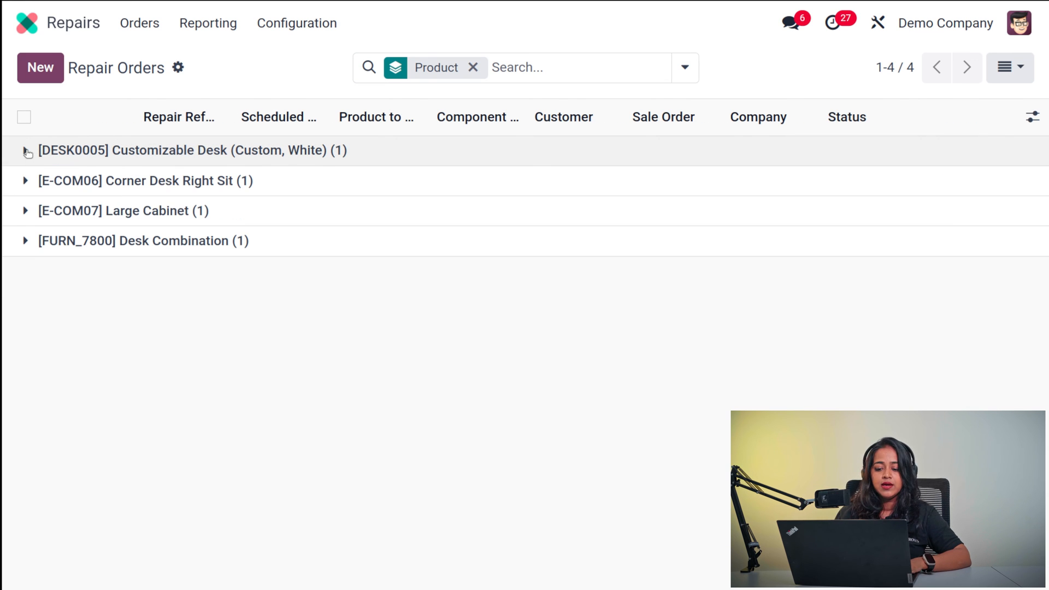
- Display the report as Kanban columns grouped by product and look through all the product columns
click(991, 70)
click(944, 159)
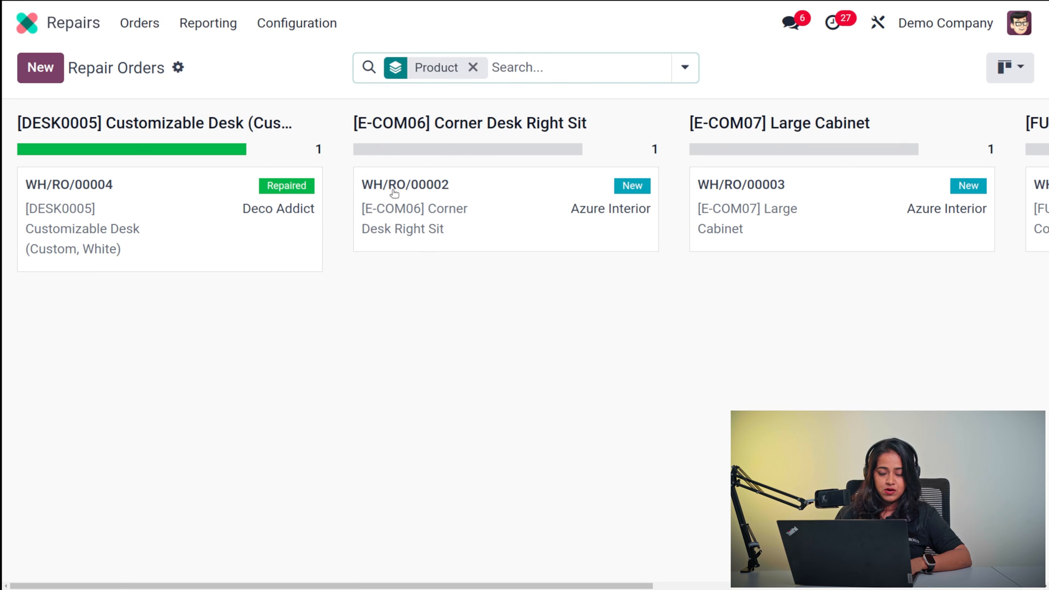
drag(164, 207, 187, 219)
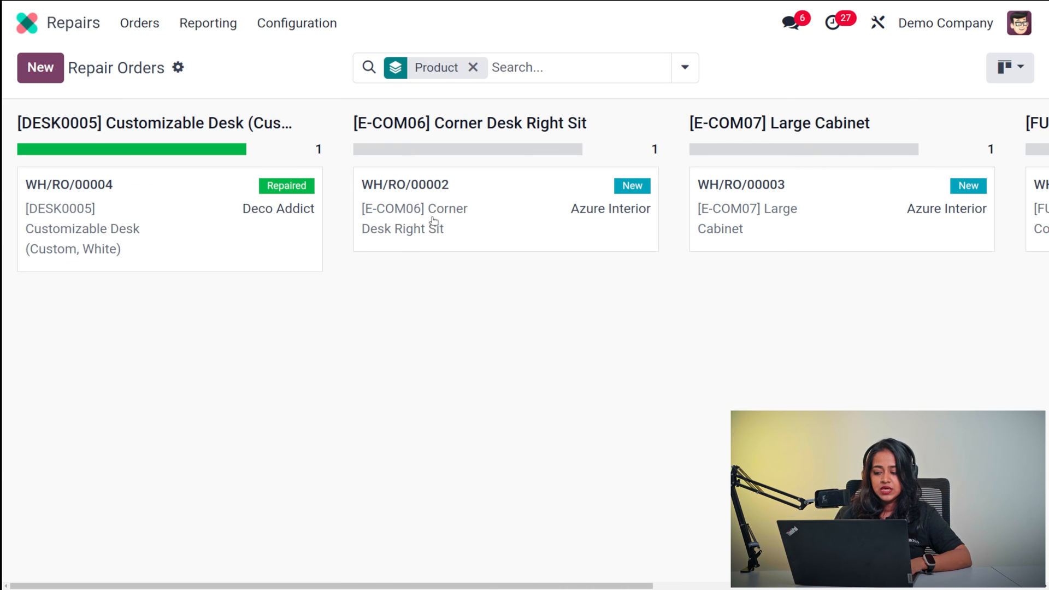
scroll(718, 217, right, 10)
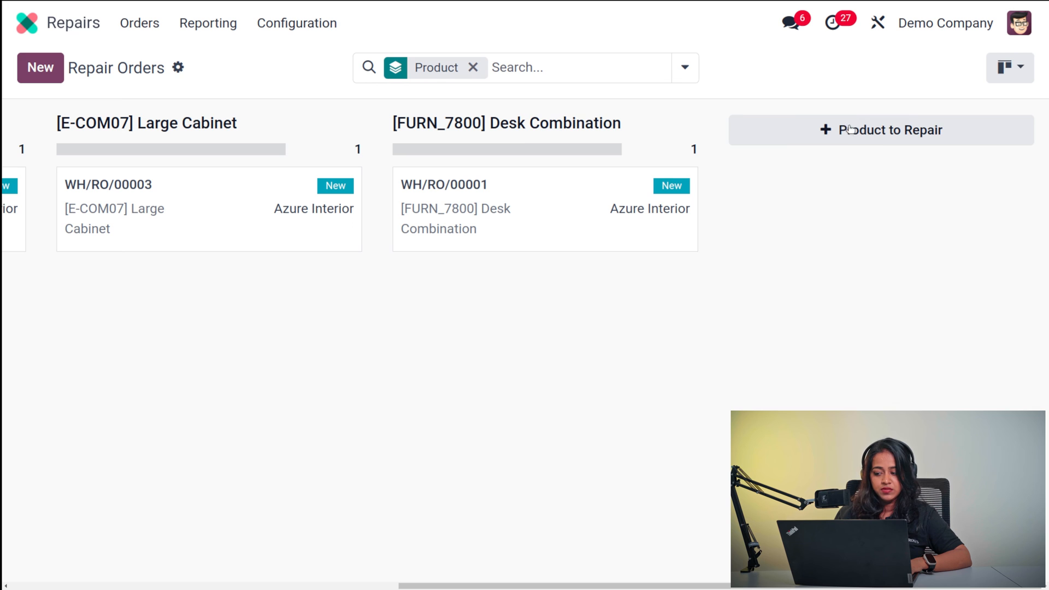
- Display the report as a pivot table and examine the repair counts per product through to the total column
click(1008, 67)
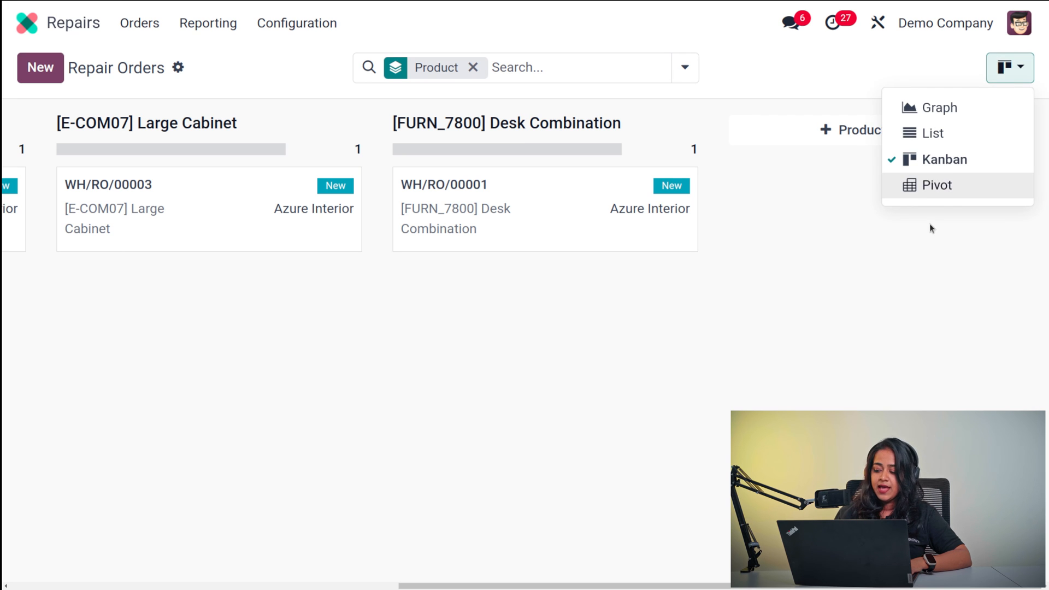
click(919, 184)
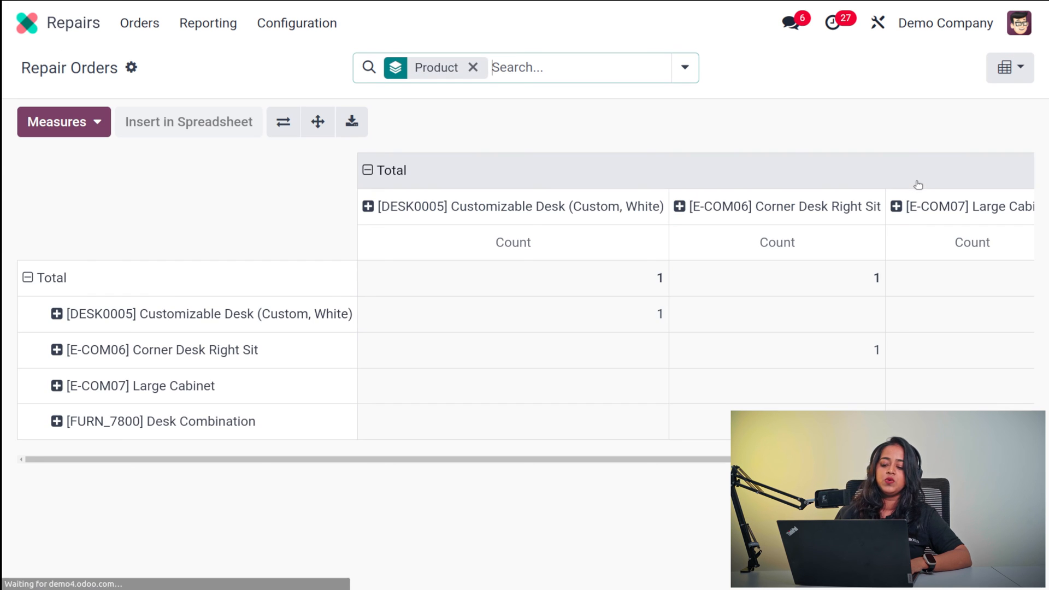
scroll(431, 435, right, 5)
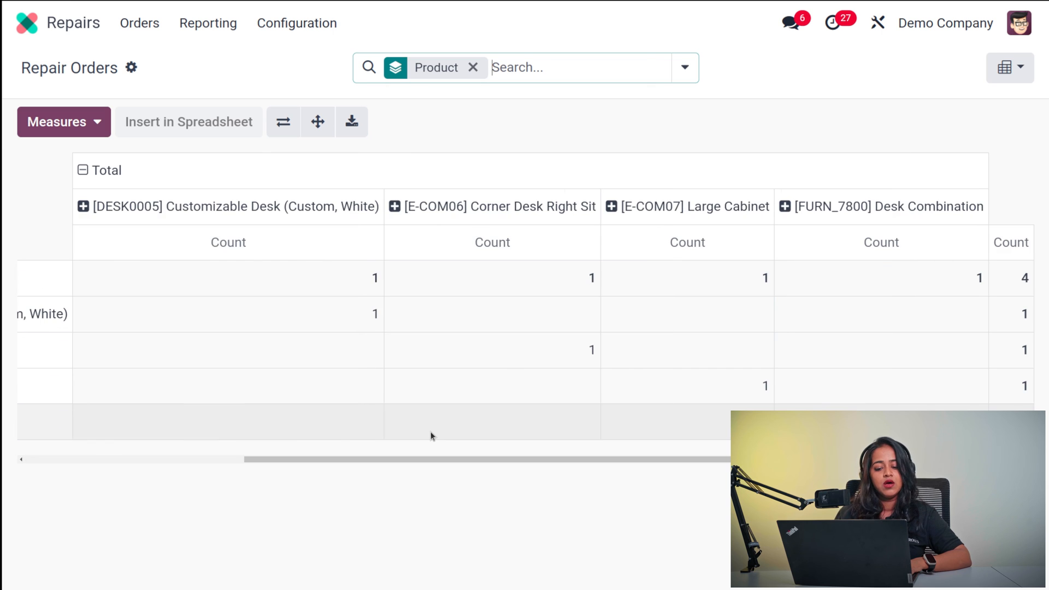
- Add the Product Quantity measure to the repair orders pivot table alongside Count
scroll(431, 435, left, 5)
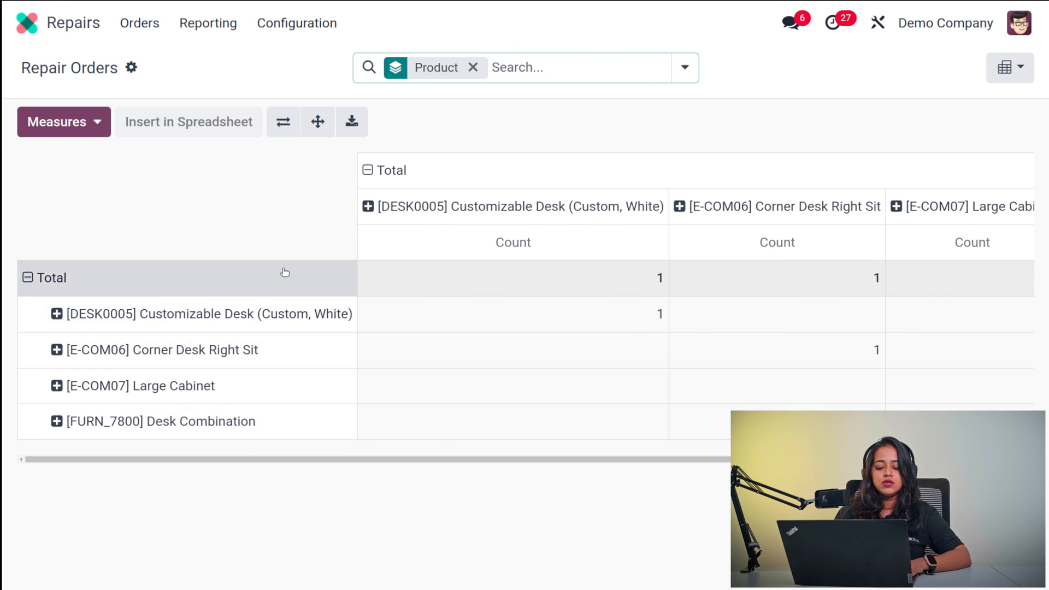
scroll(481, 428, right, 5)
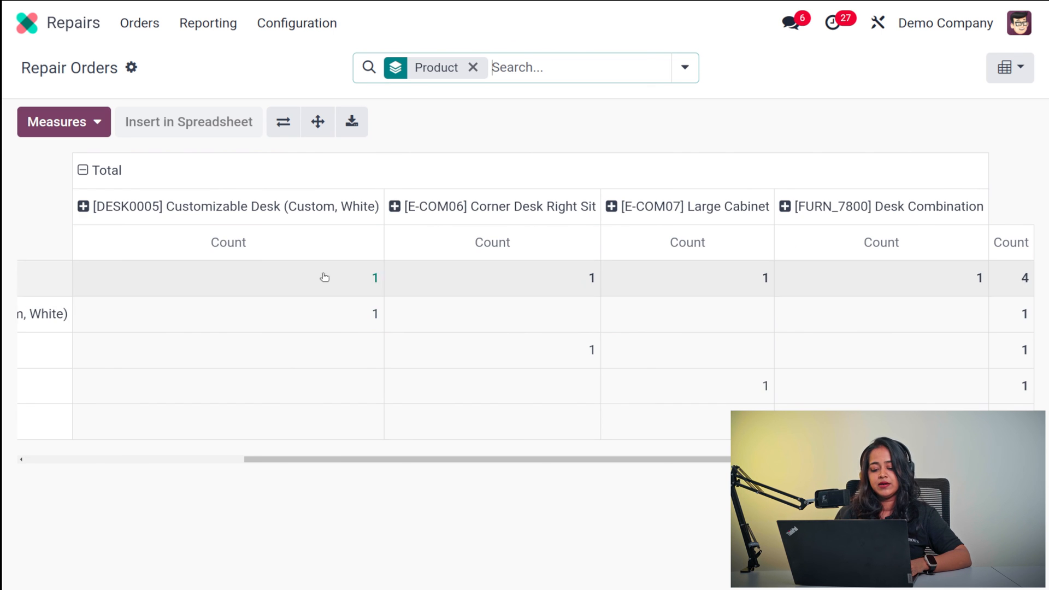
click(42, 123)
click(53, 160)
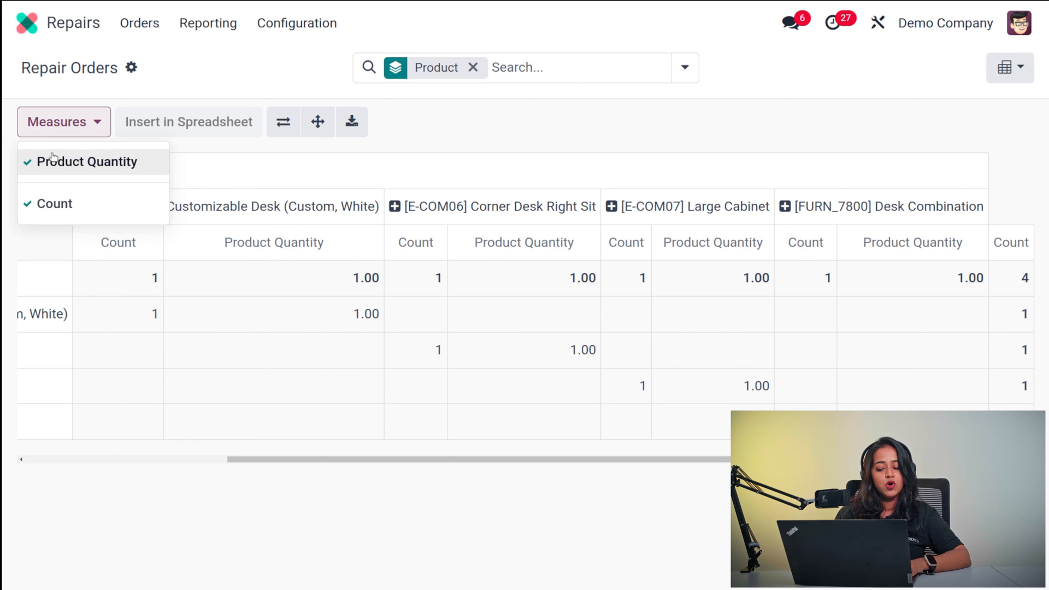
click(445, 107)
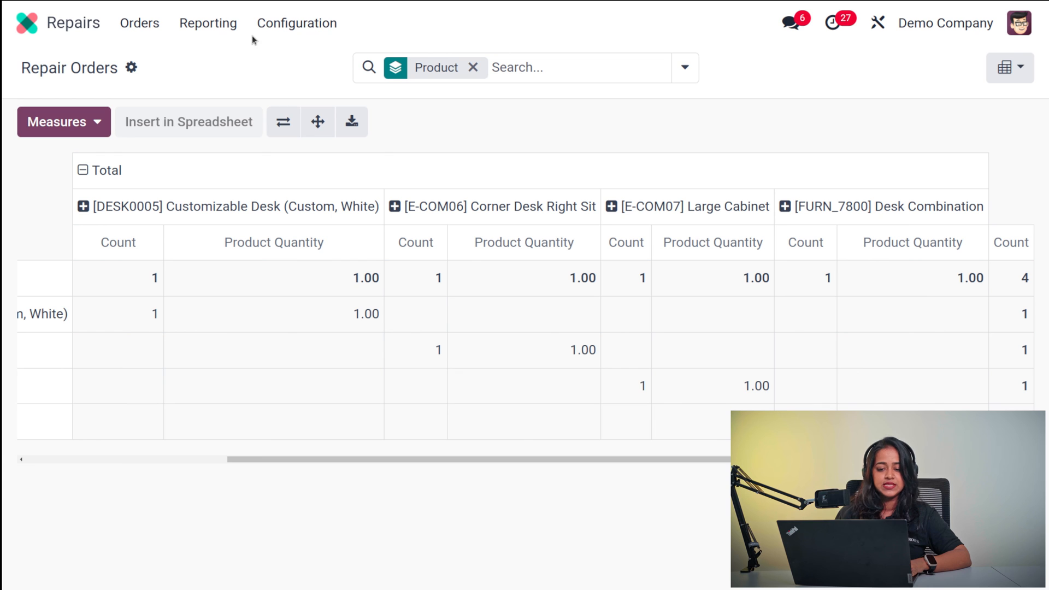
- Create a repair order tag named "new tag" in the repair order tags configuration
click(281, 34)
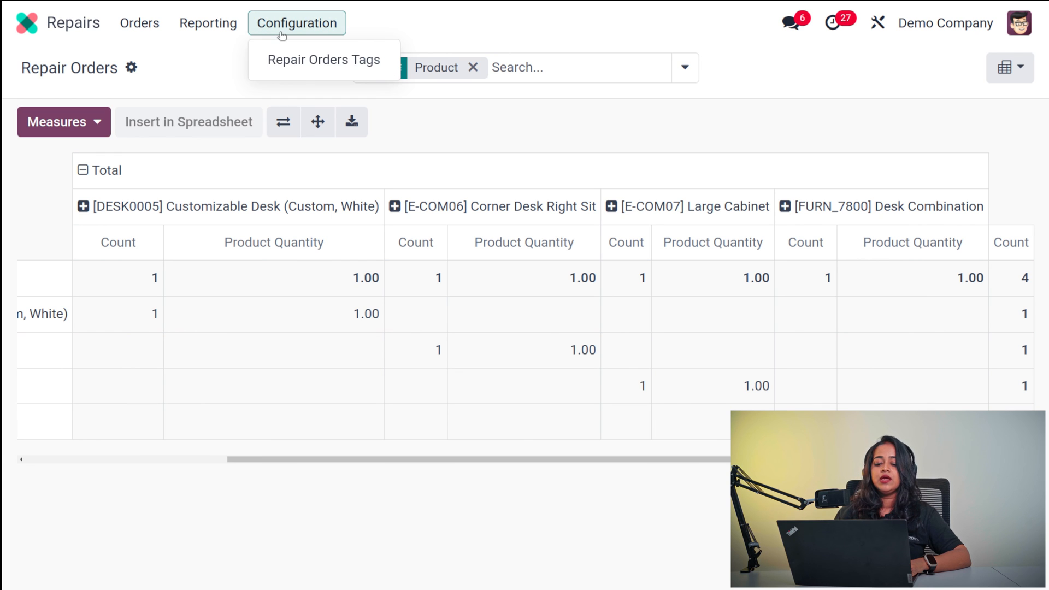
click(301, 60)
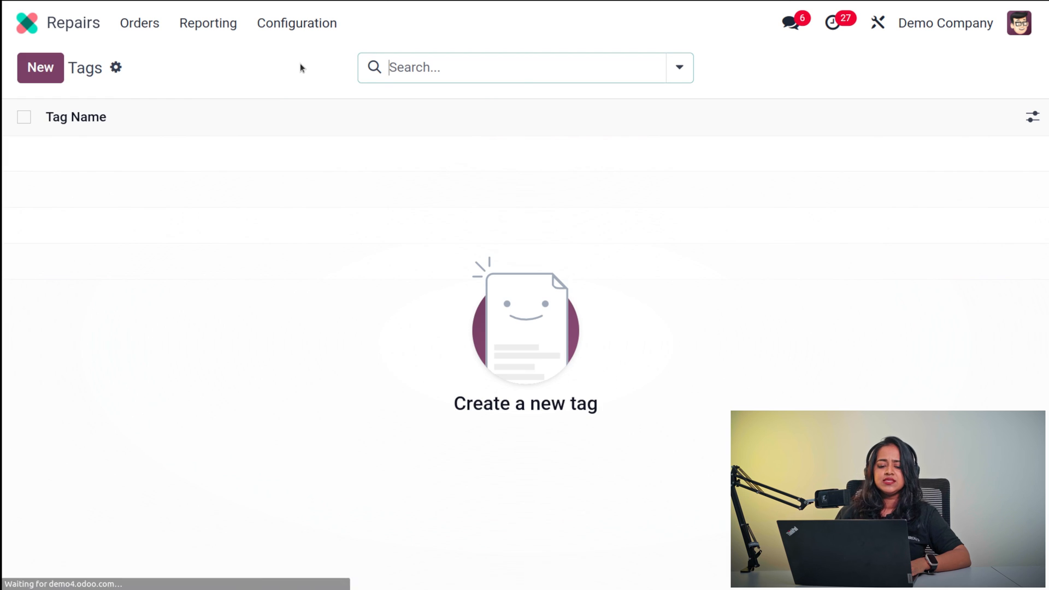
click(42, 70)
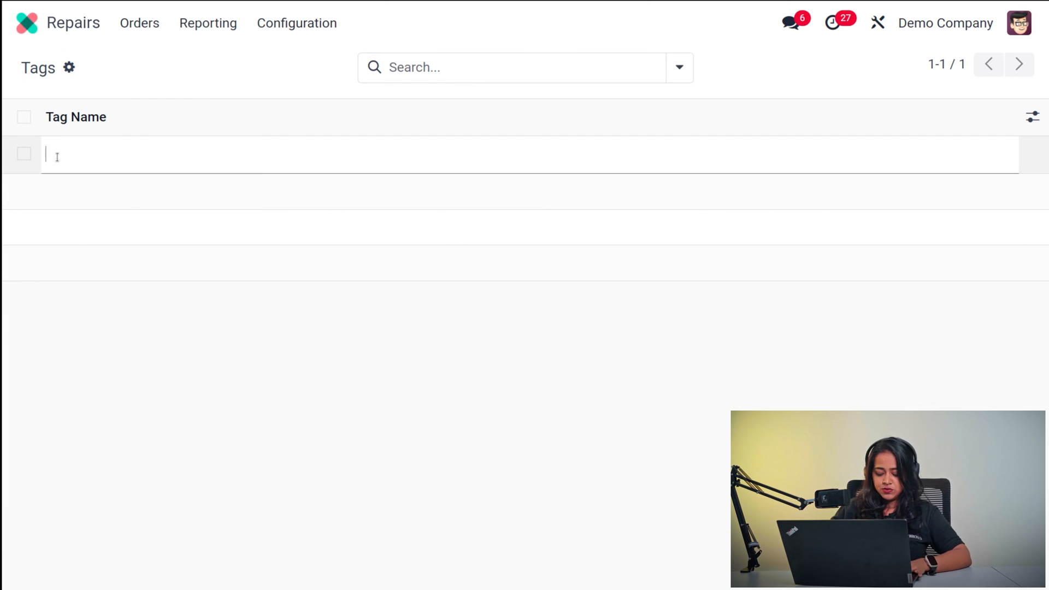
click(235, 335)
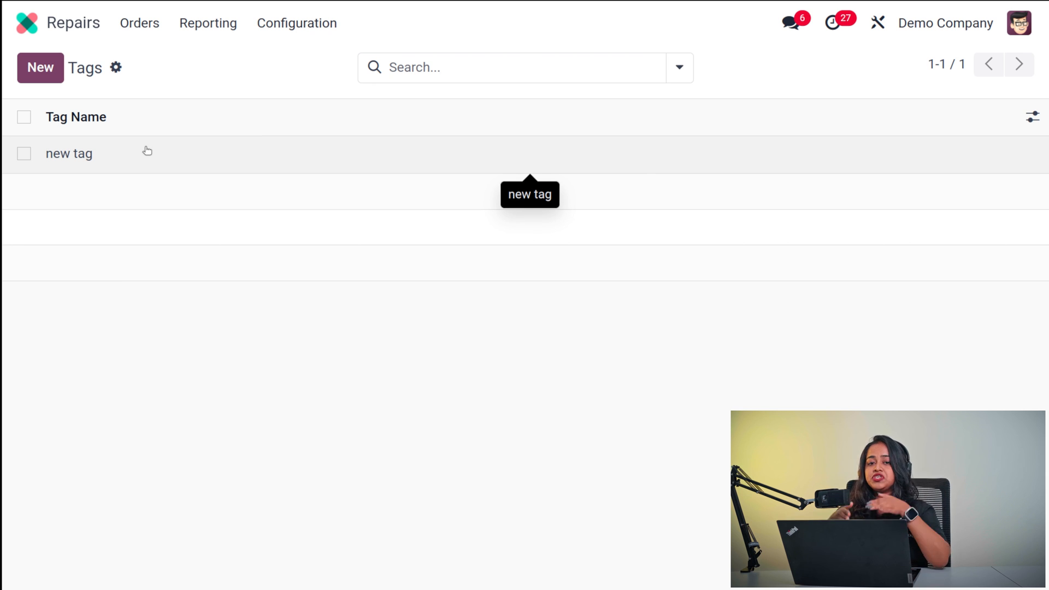
- Assign the tag "new tag" to the Large Cabinet repair order for Azure Interior and save the order
click(138, 28)
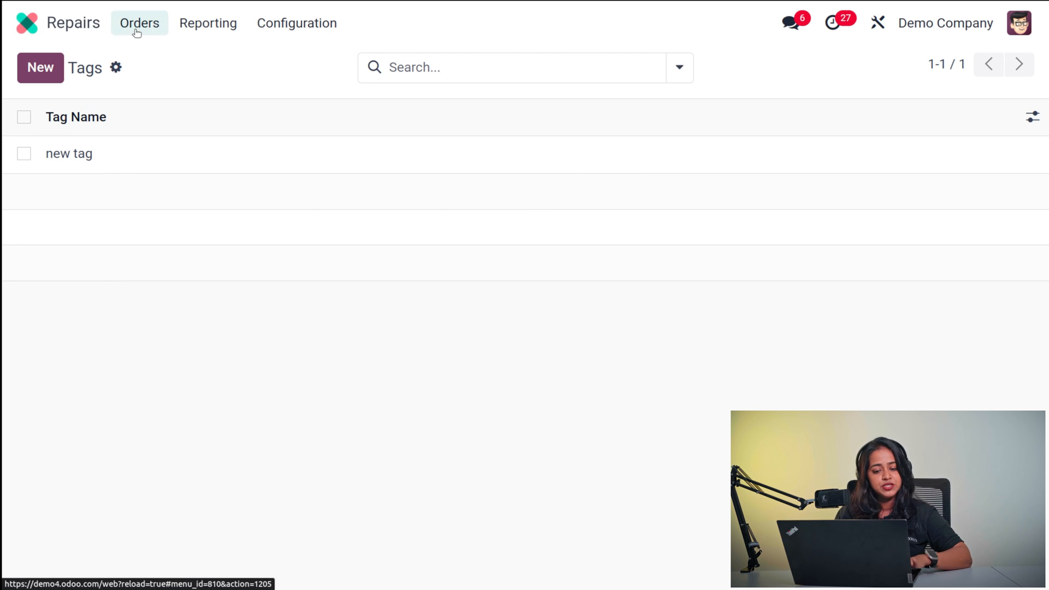
click(242, 155)
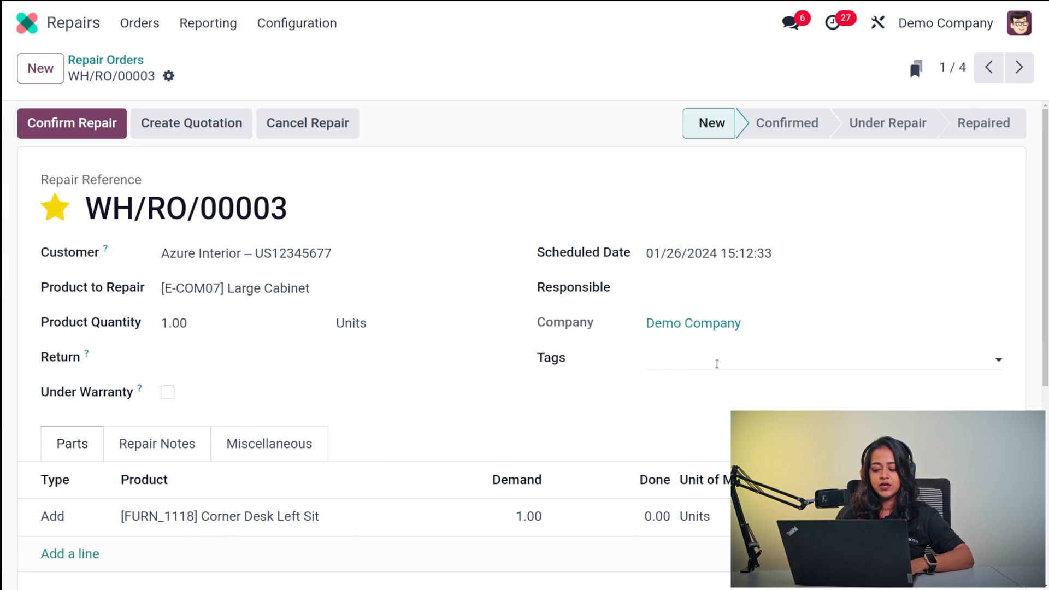
click(688, 361)
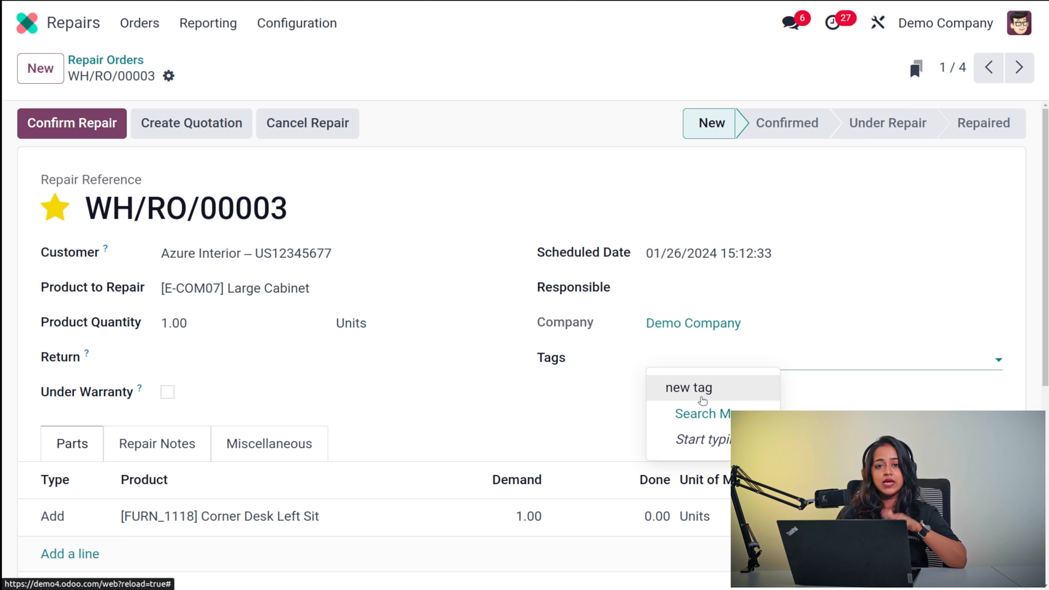
click(704, 399)
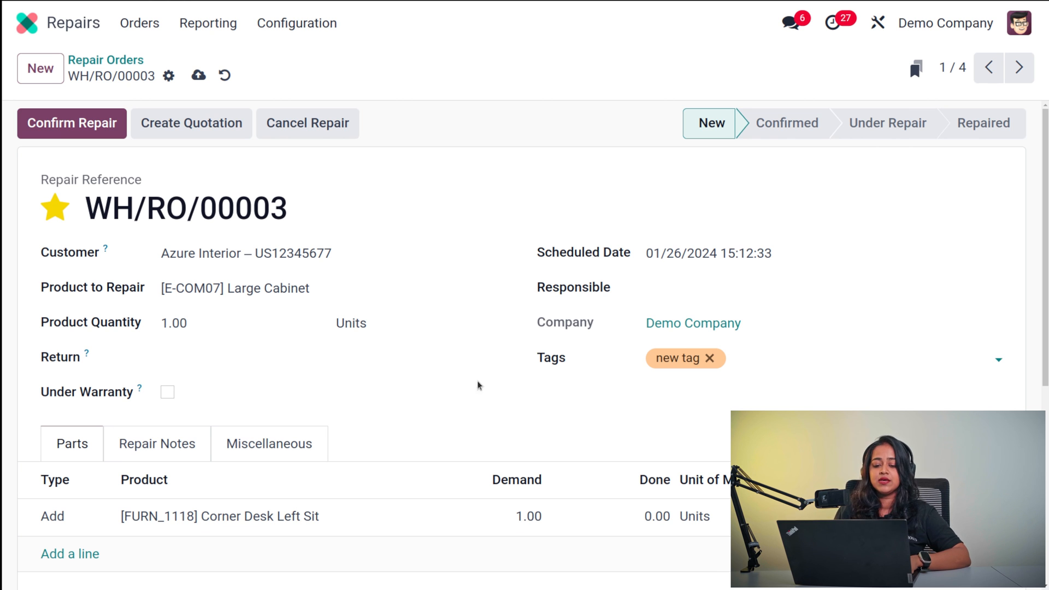
click(199, 75)
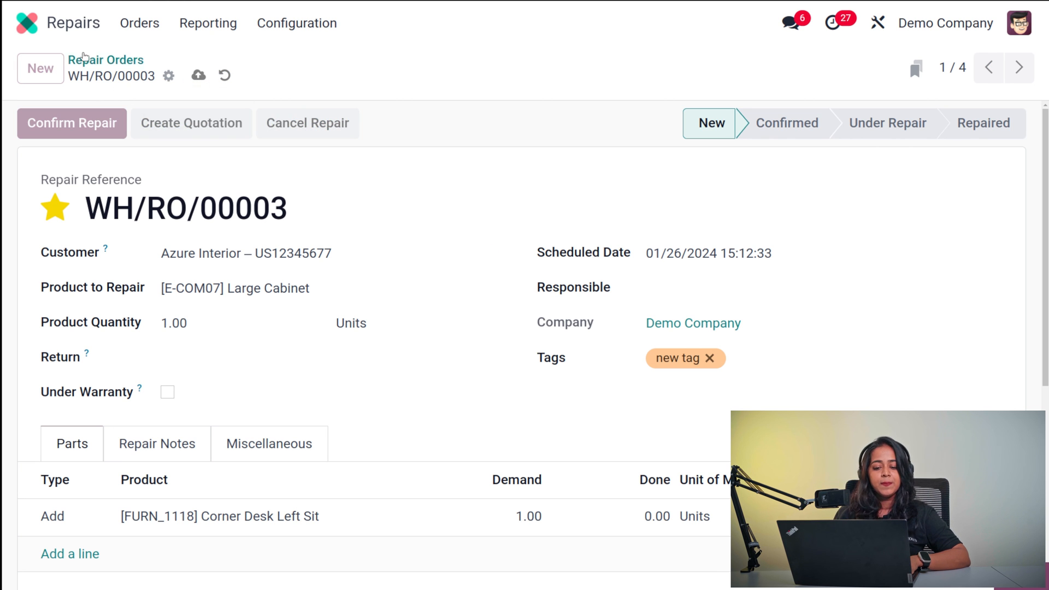
scroll(247, 271, down, 5)
scroll(247, 271, up, 5)
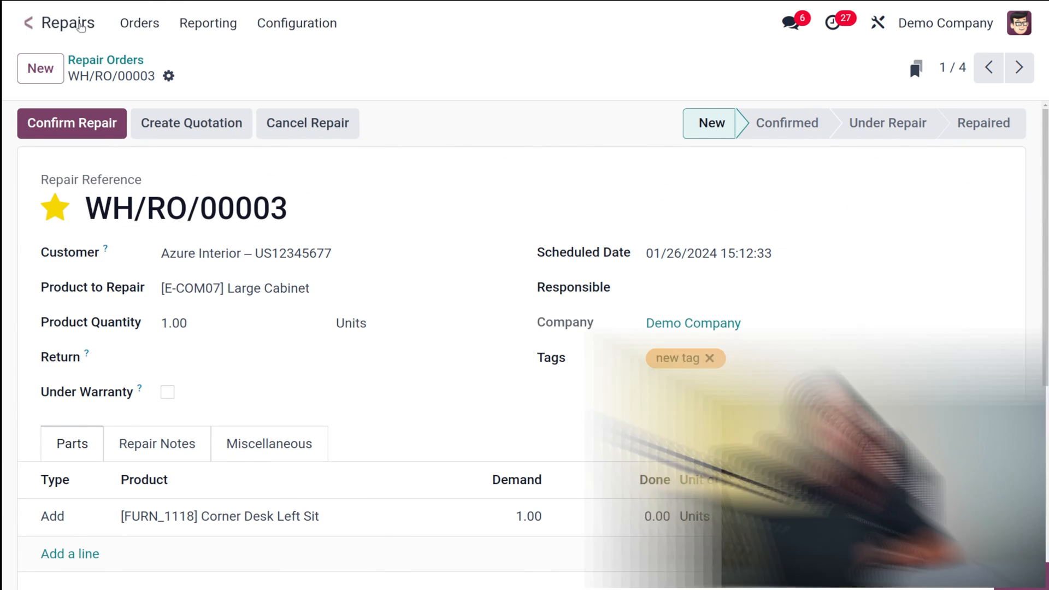